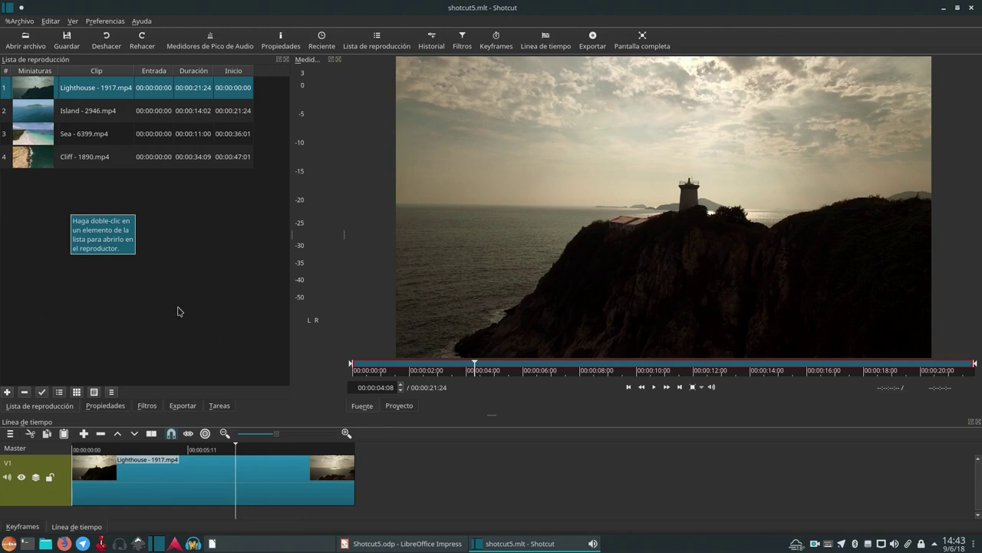
Replace the clip on track V1 with Lighthouse - 1917.mp4 from the playlist and remove the gap before it.
key(Delete)
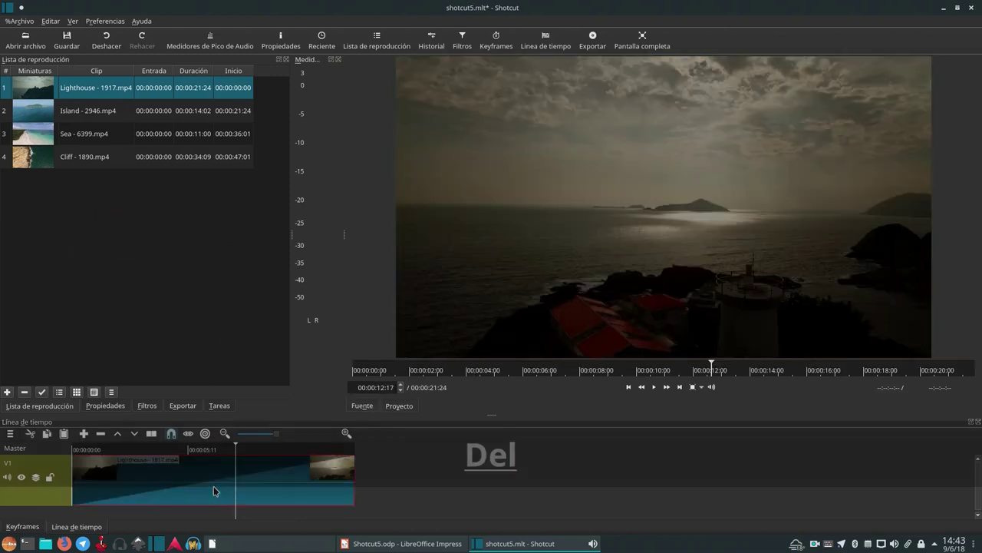
drag(31, 92, 167, 482)
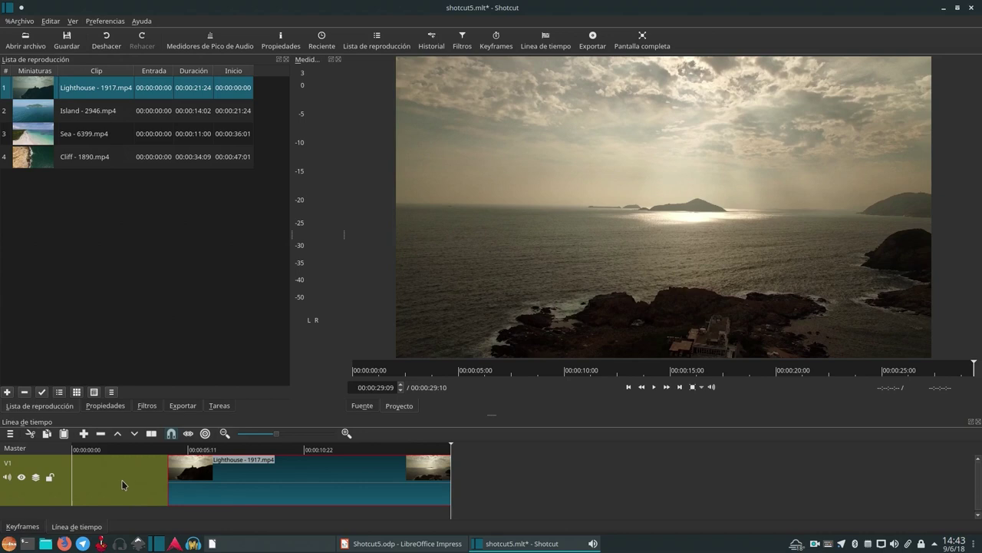
right_click(122, 484)
click(136, 488)
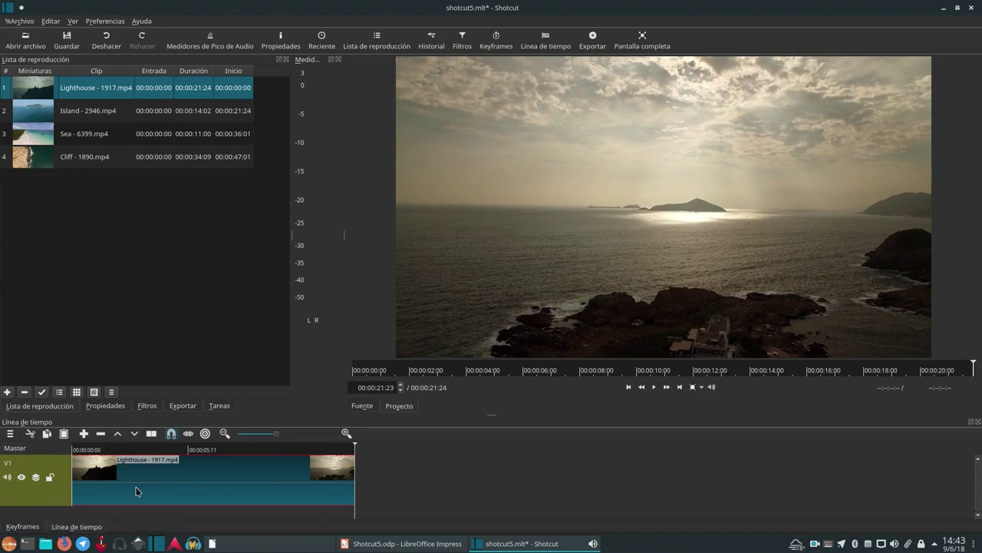
Add Island - 2946.mp4, Sea - 6399.mp4 and Cliff - 1890.mp4 in that order to V1 after the Lighthouse clip, leaving gaps between them.
drag(33, 113, 412, 496)
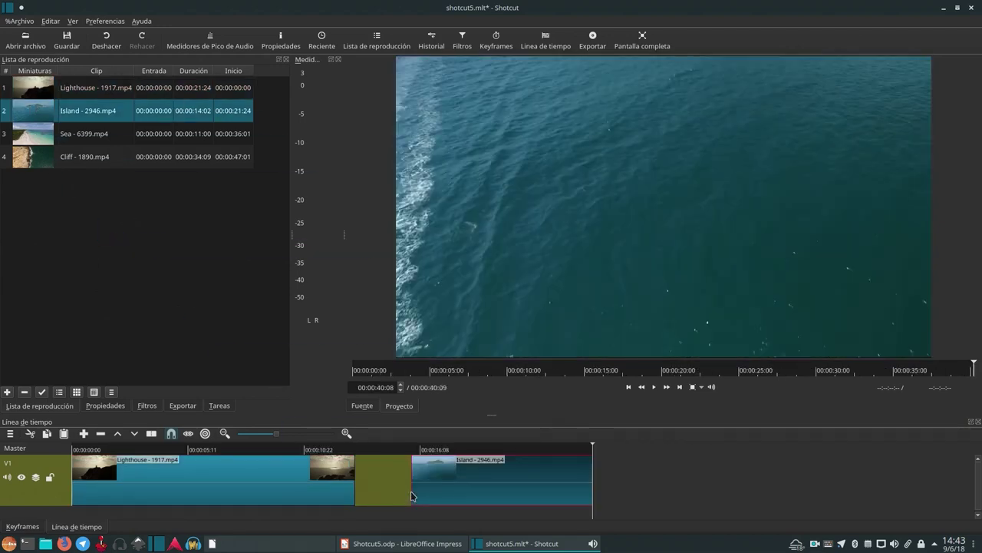
drag(36, 133, 664, 481)
drag(470, 413, 462, 406)
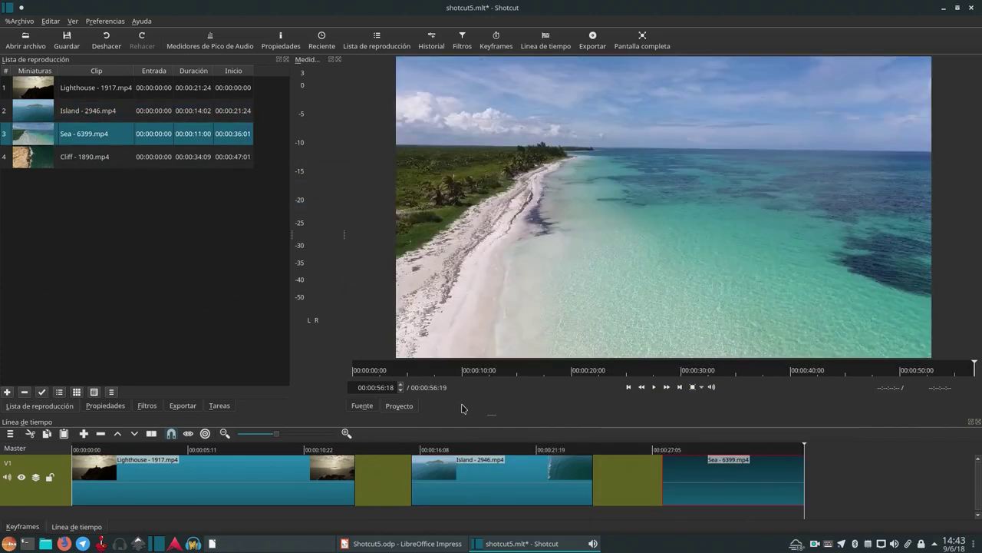
drag(33, 160, 844, 476)
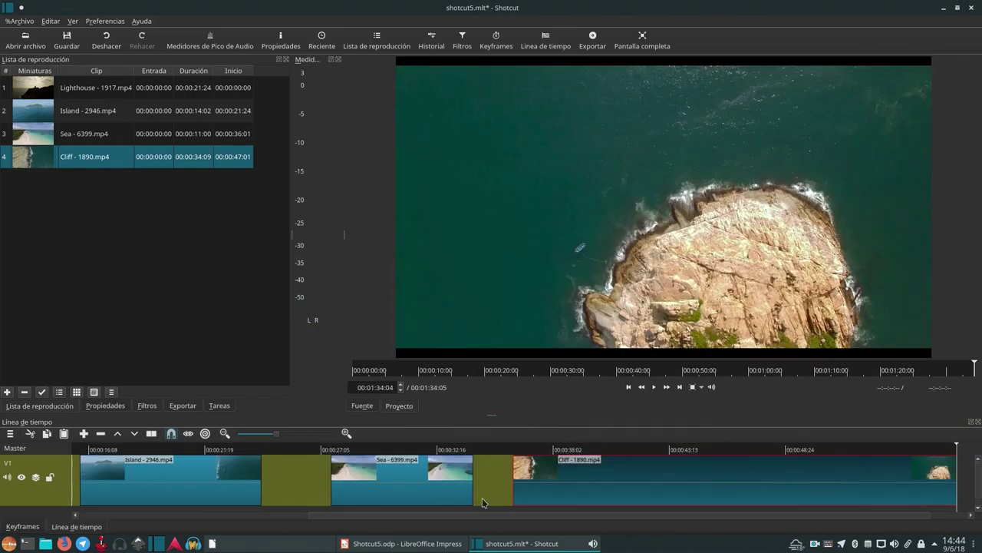
Remove the three empty gaps between the clips on V1 so they sit directly against each other.
click(500, 480)
key(Delete)
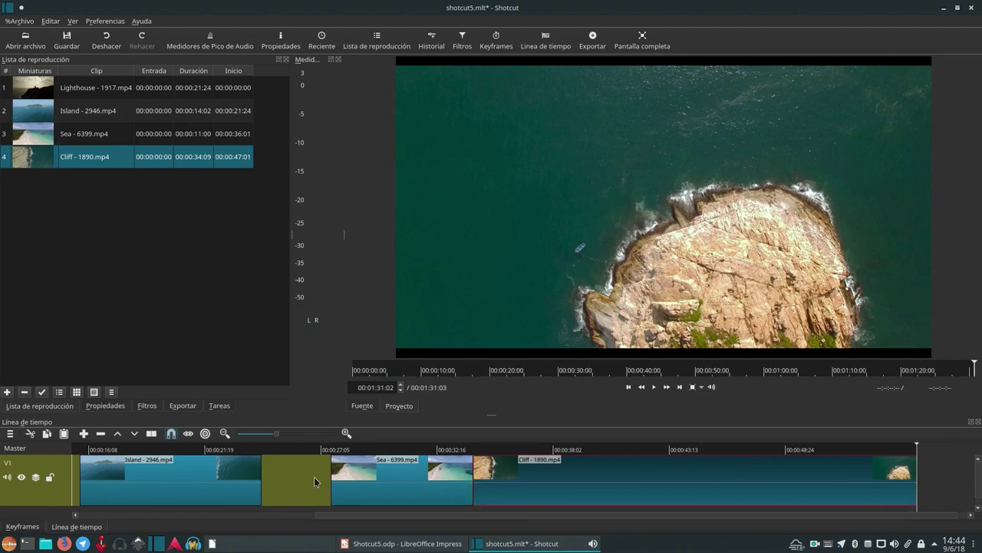
click(298, 477)
key(Delete)
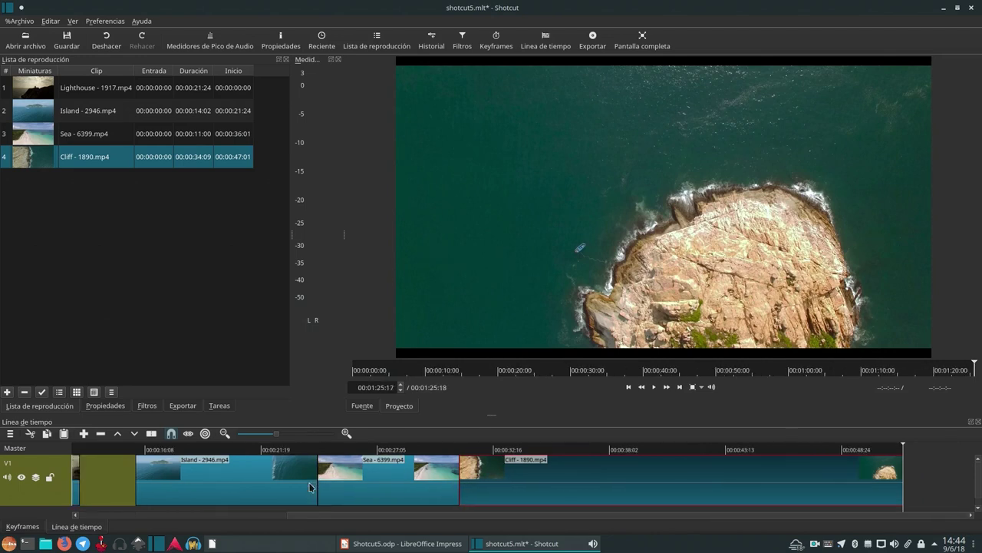
drag(355, 518, 226, 507)
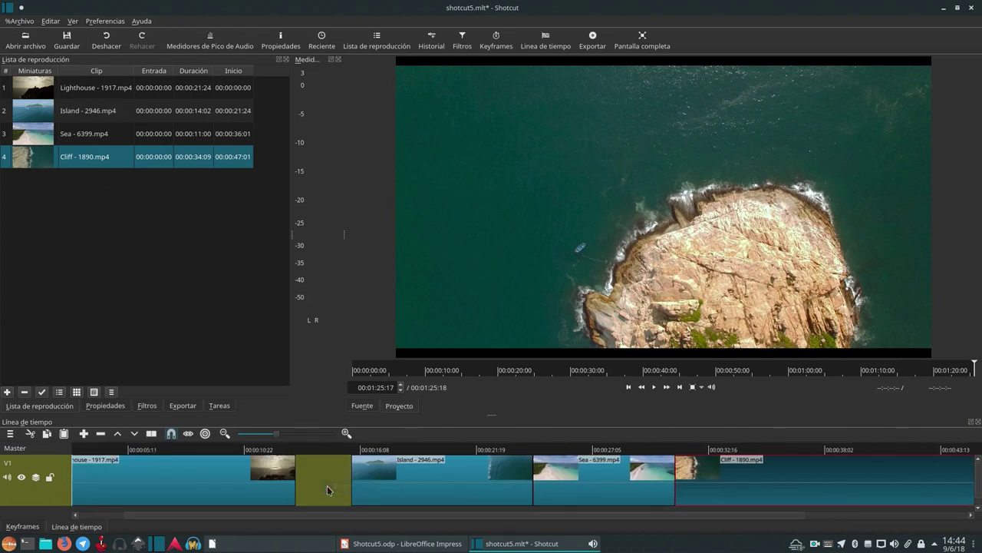
key(Delete)
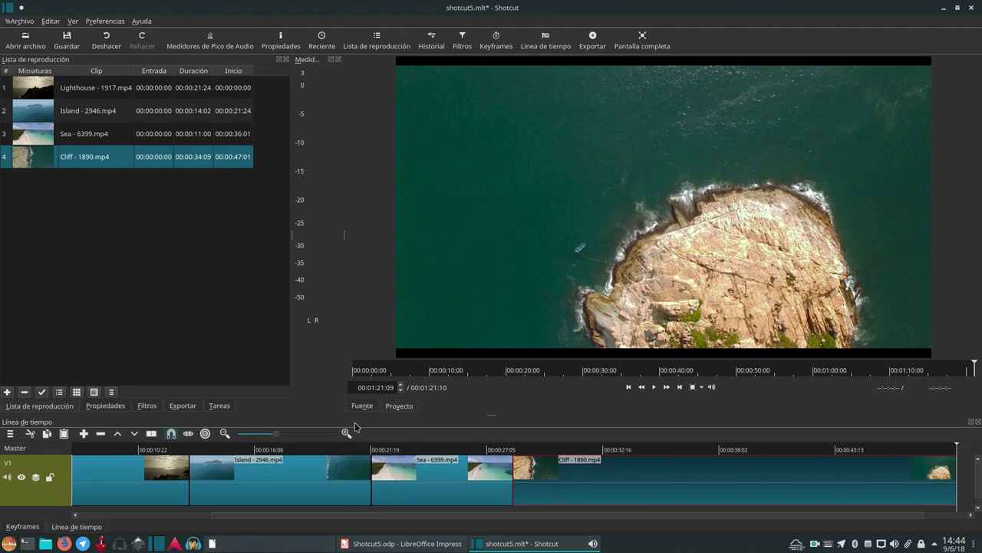
Overlap each clip on V1 with the one before it to create three transitions, and play back the result from just before the first.
drag(276, 490, 259, 494)
drag(448, 498, 407, 497)
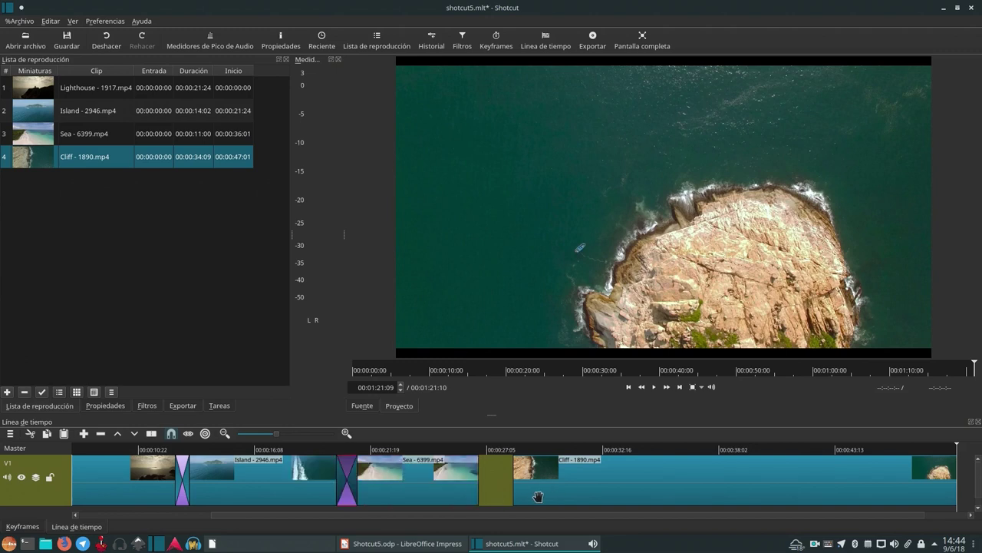
mouse_move(538, 496)
mouse_down()
mouse_move(496, 494)
mouse_move(537, 499)
mouse_move(517, 490)
mouse_move(526, 497)
mouse_up()
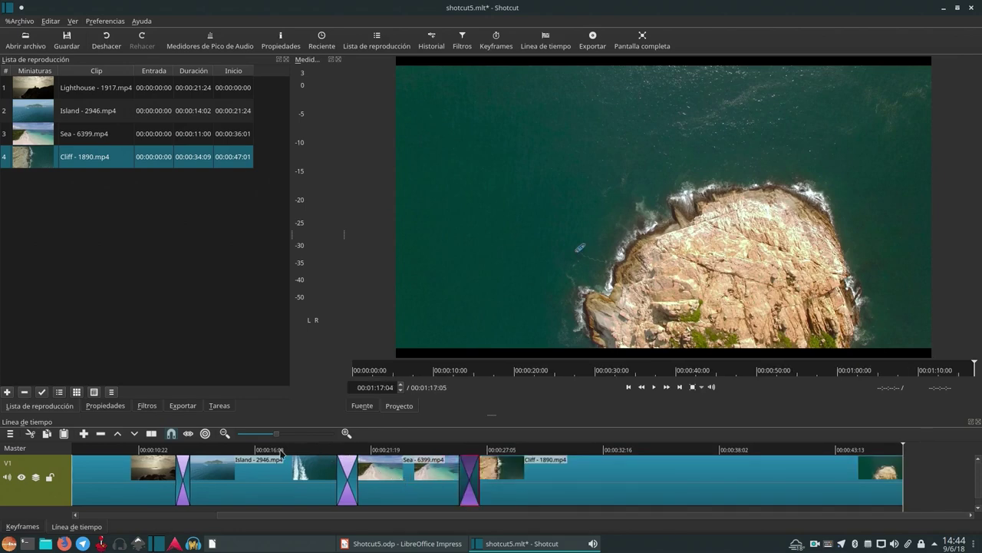
click(165, 452)
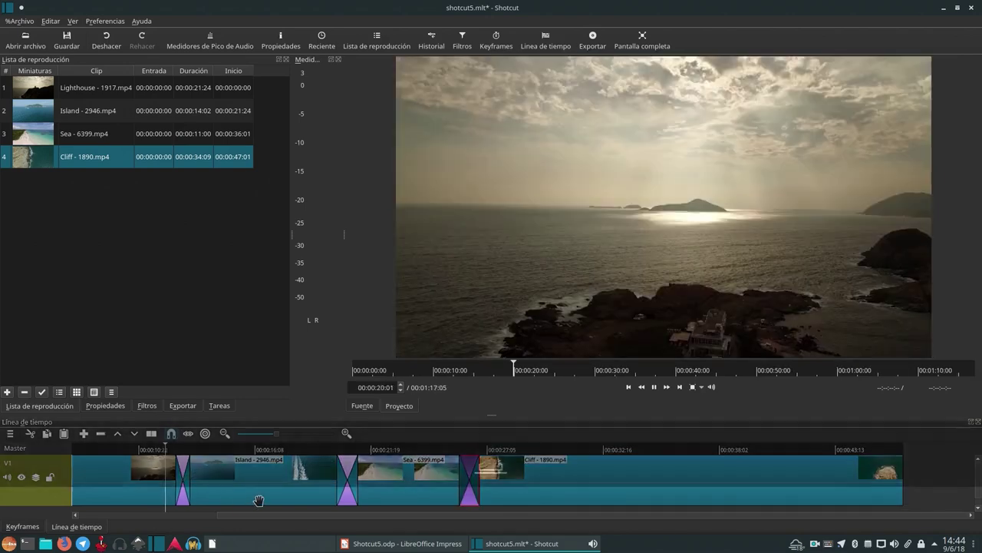
key(space)
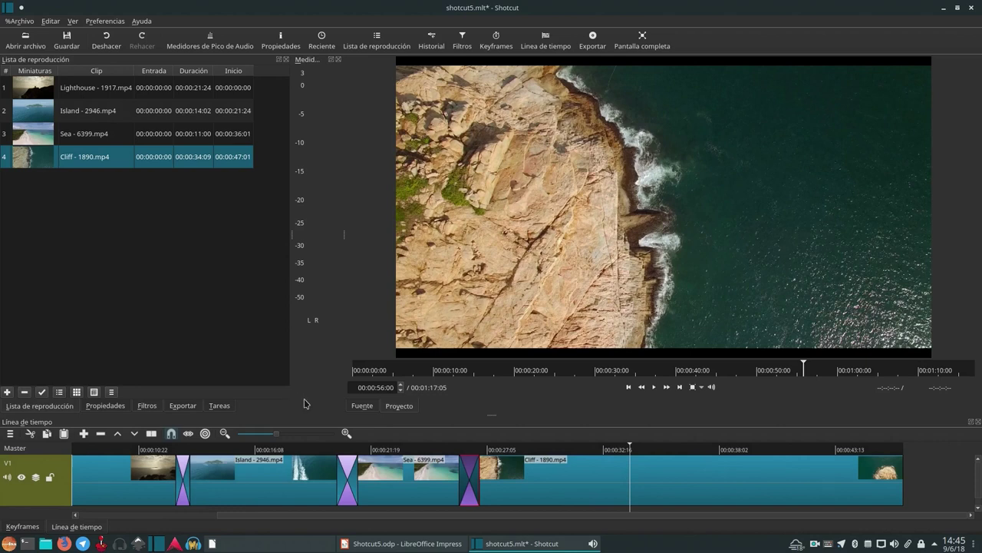
Open the list of available filters for the Lighthouse clip and remove Brillo from the favourites.
click(119, 490)
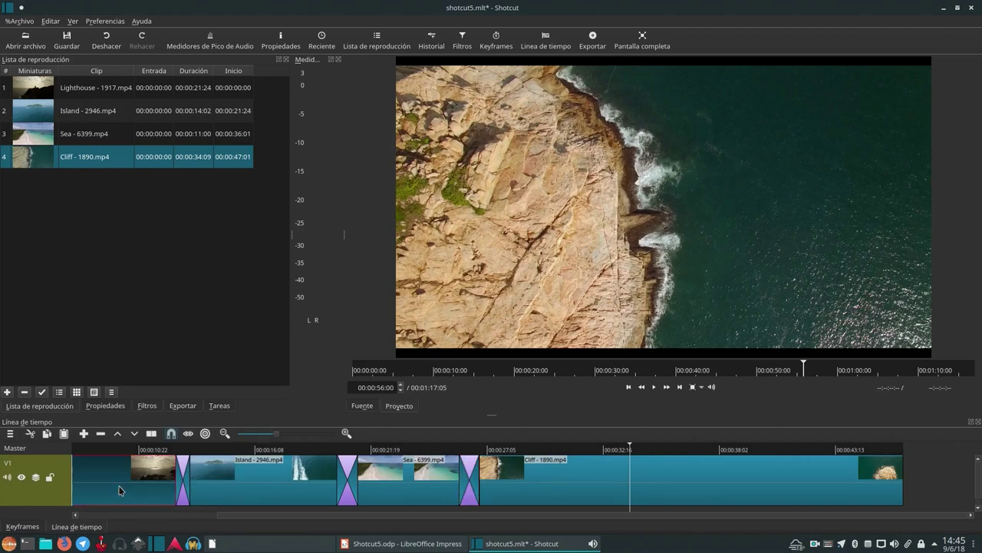
click(144, 406)
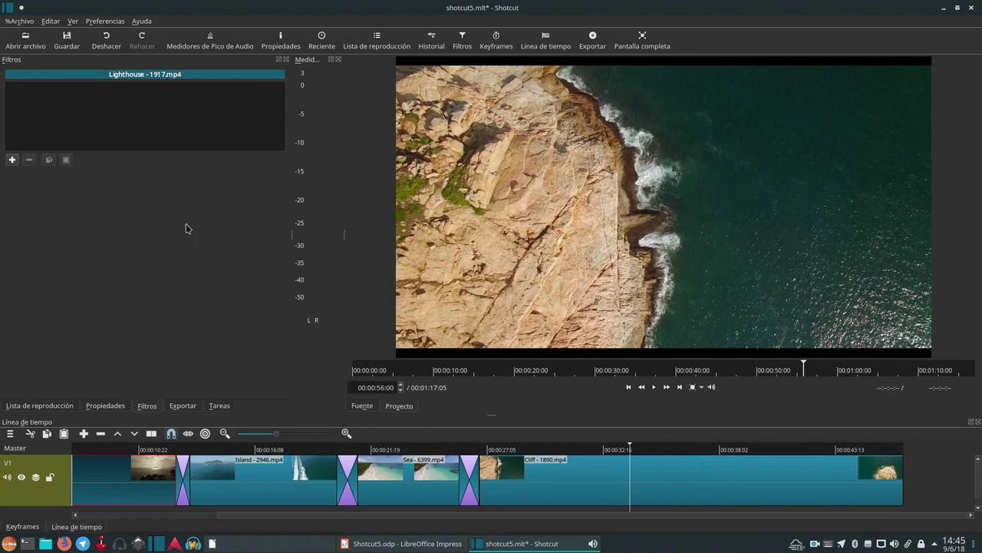
click(12, 160)
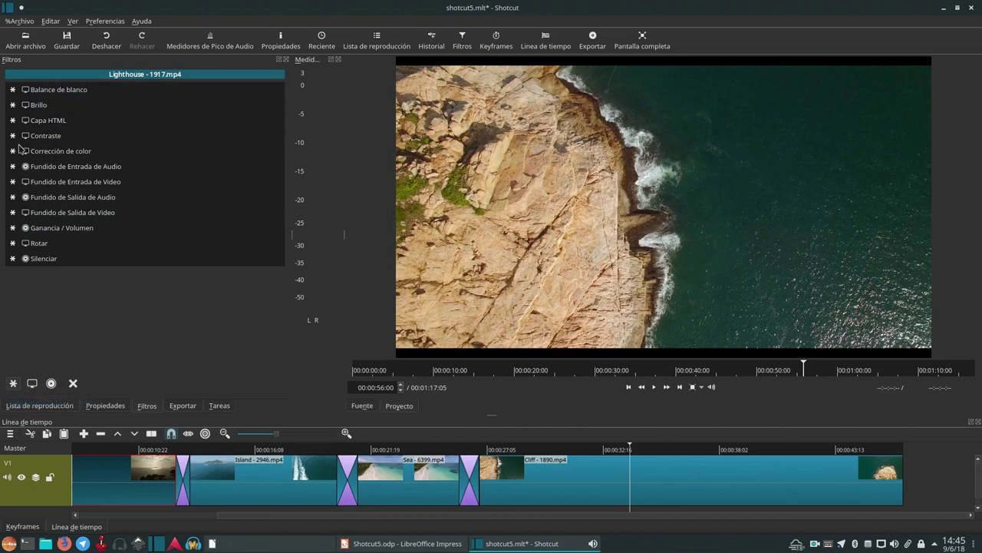
click(12, 105)
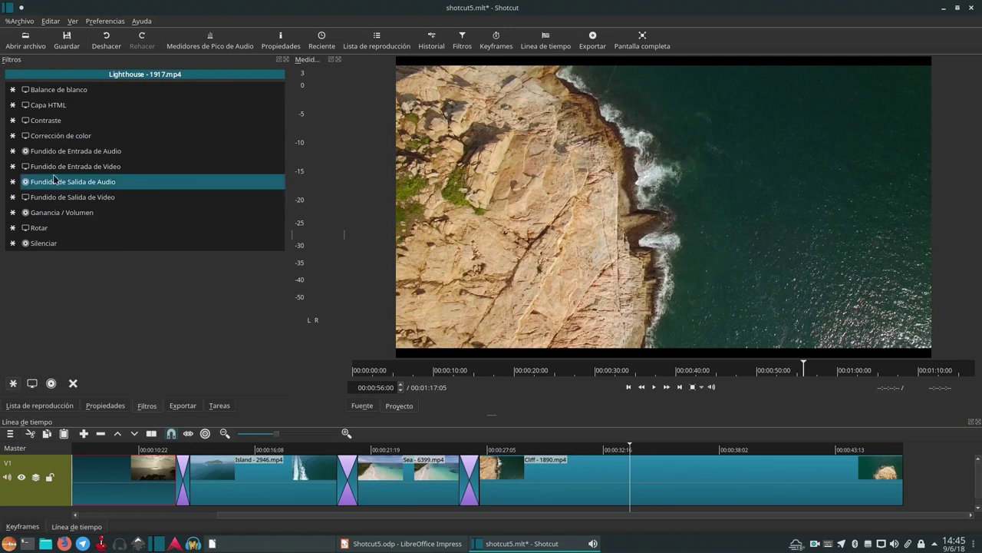
Mark the Enfocar video filter as a favourite and browse the audio filter list.
click(36, 386)
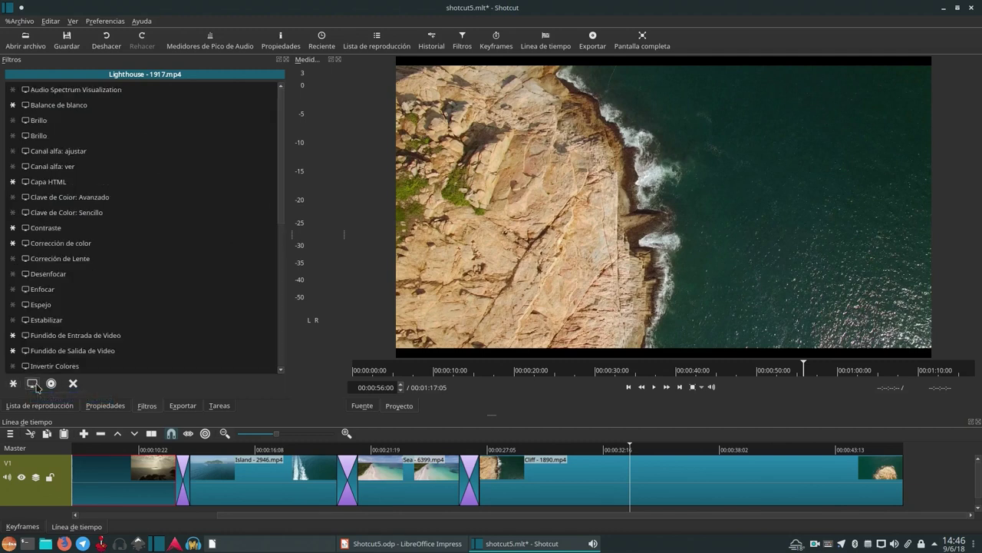
scroll(167, 148, down, 1)
scroll(166, 148, down, 2)
scroll(167, 149, up, 4)
click(13, 387)
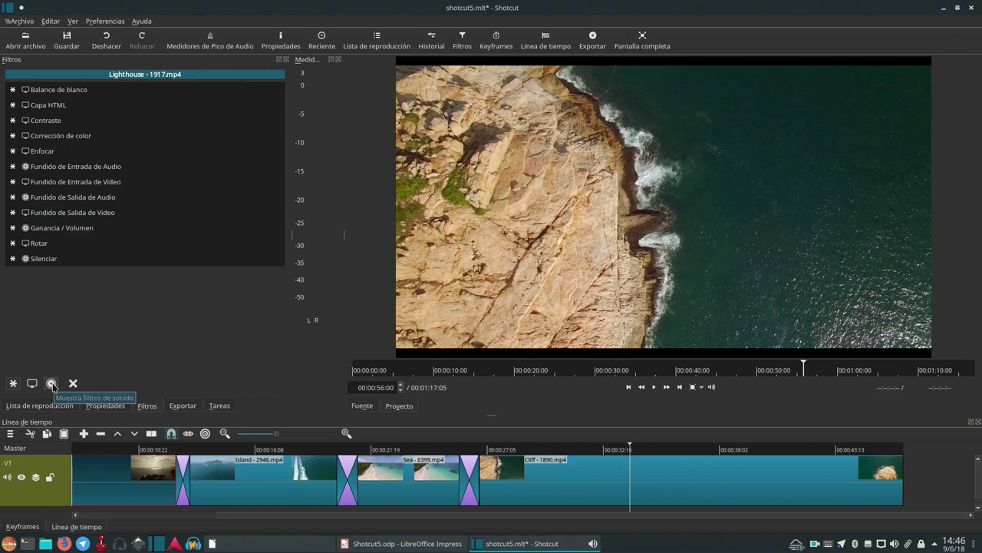
click(51, 384)
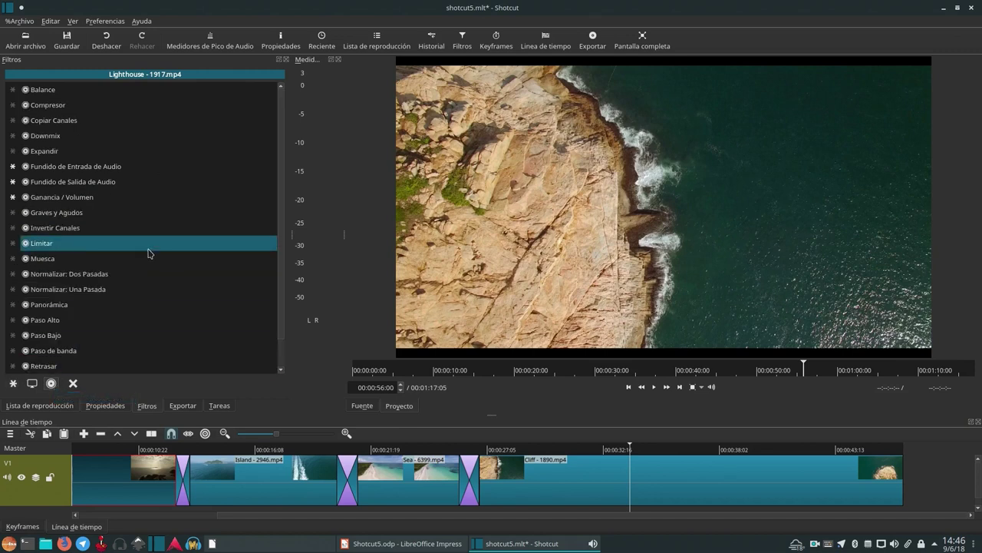
scroll(149, 254, down, 1)
scroll(147, 257, up, 1)
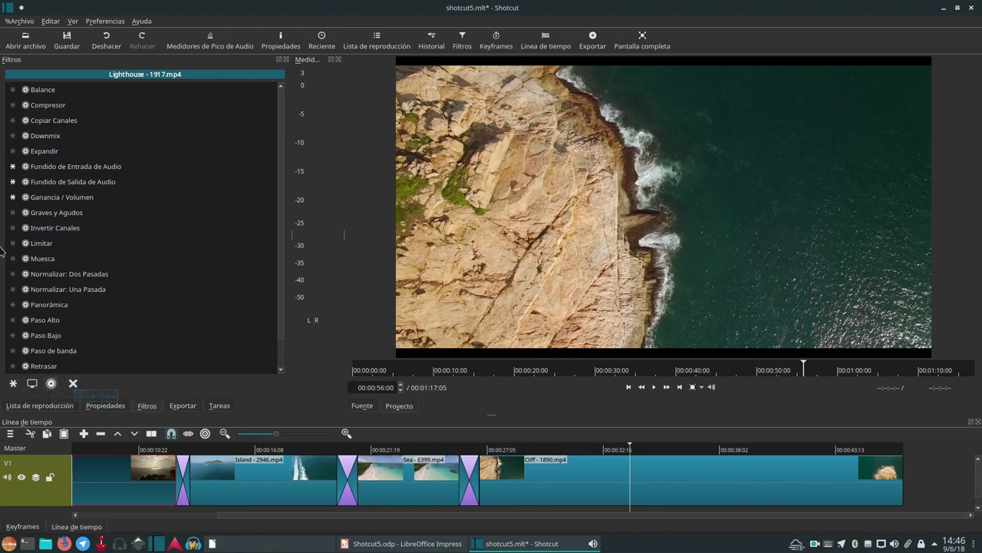
click(107, 407)
click(148, 407)
click(177, 407)
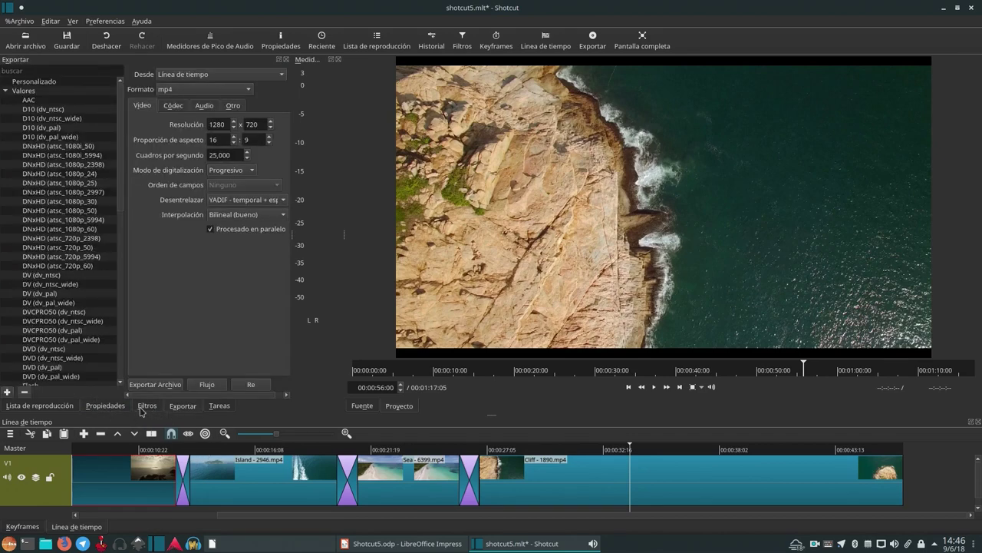
click(141, 410)
click(114, 407)
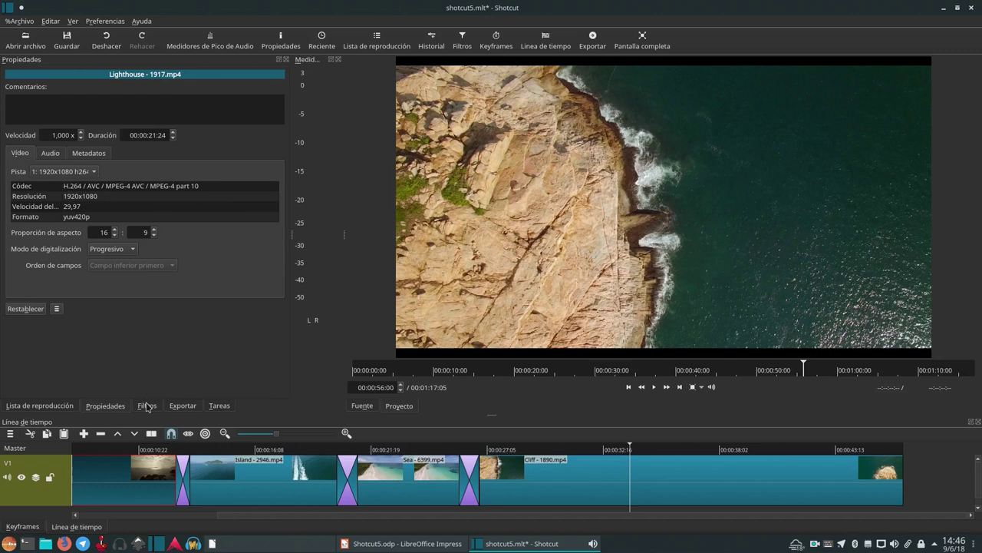
Apply the Balance de blanco video filter to the Lighthouse clip.
click(147, 407)
click(32, 383)
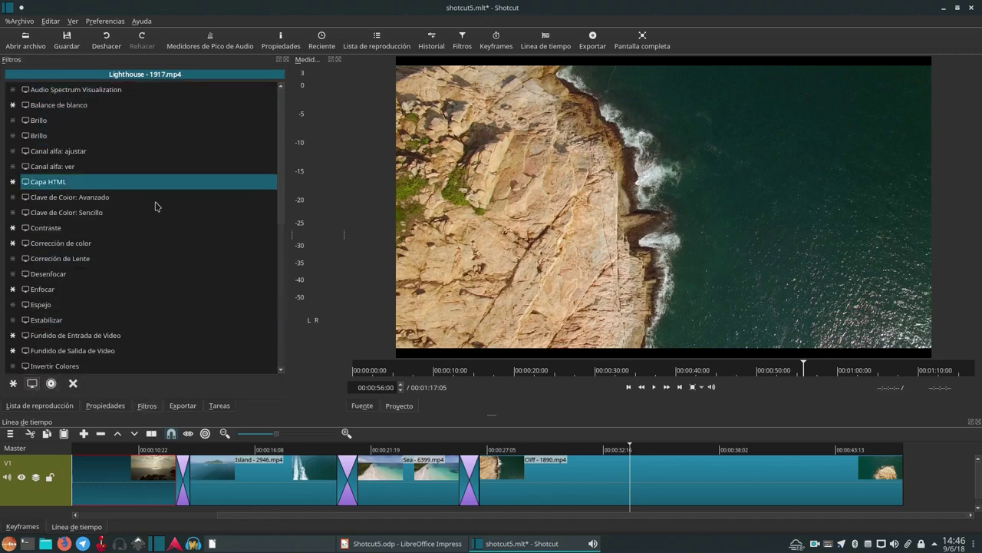
click(83, 105)
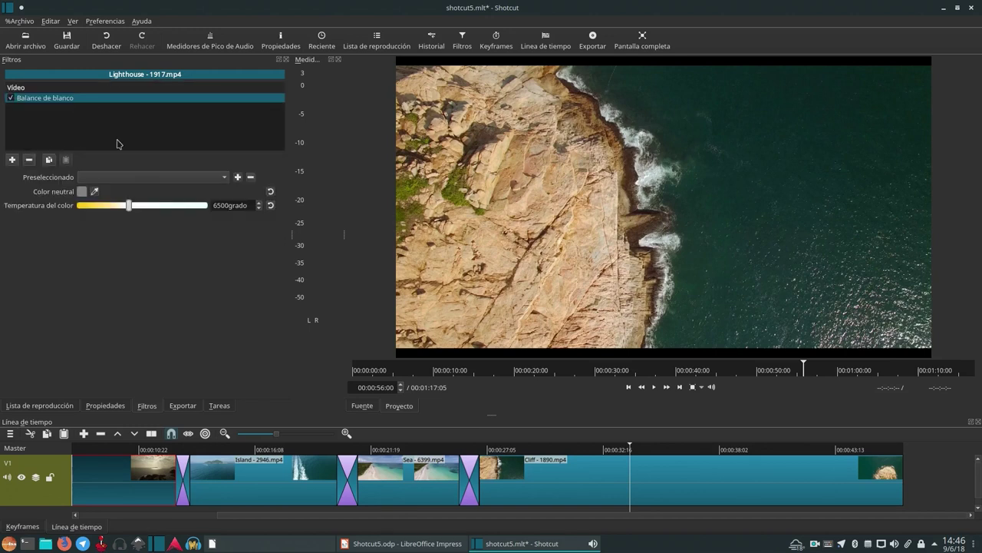
Sample the filter's neutral colour from the white foam along the cliff in the preview.
click(95, 191)
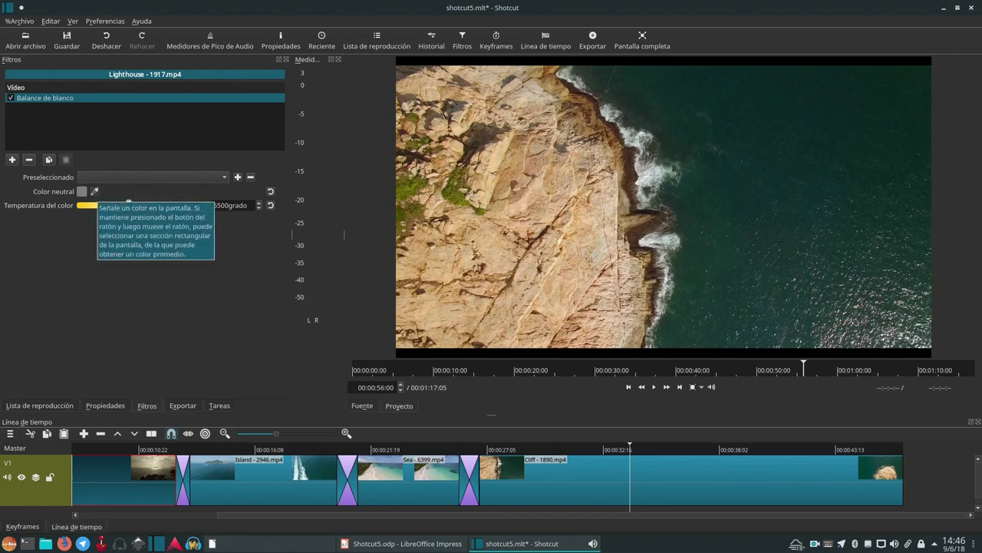
click(647, 173)
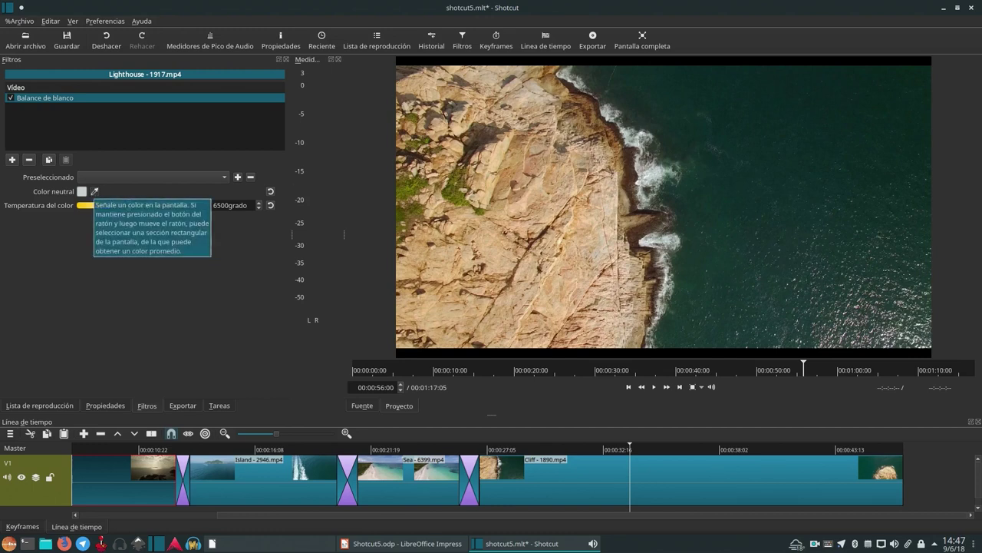
click(94, 192)
click(643, 183)
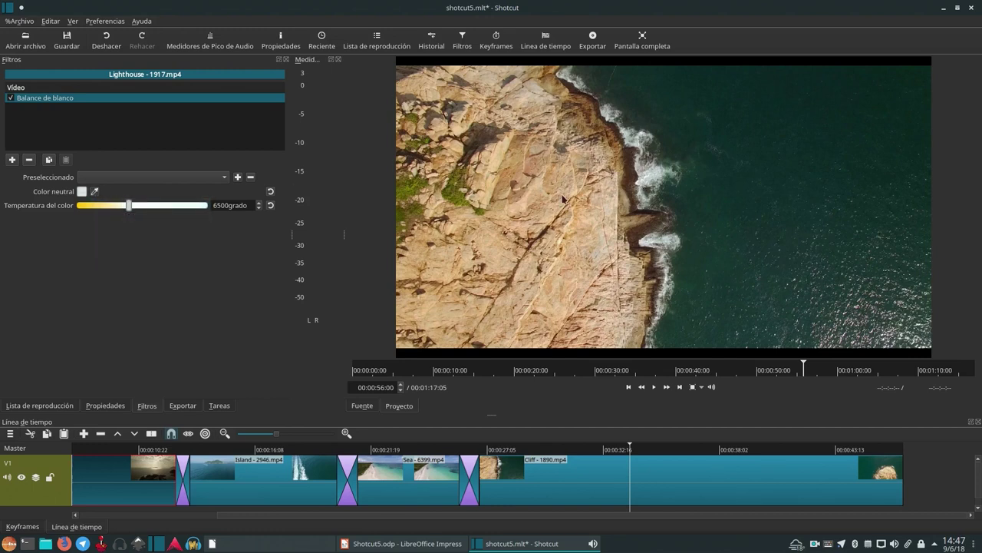
Go to 00:00:19:22 in the Lighthouse clip, sample the neutral colour from the sun's reflection on the sea, and check an earlier frame.
click(101, 453)
key(space)
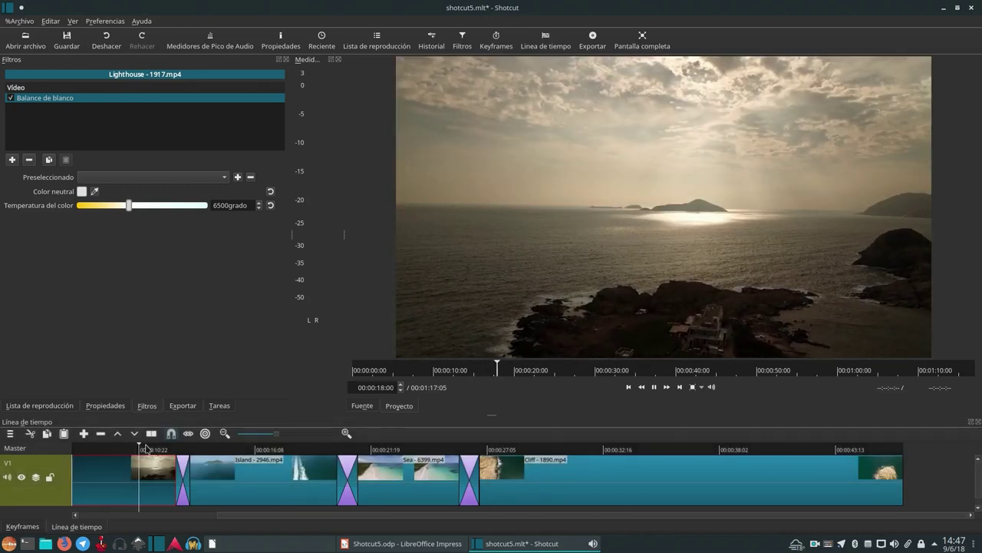
key(space)
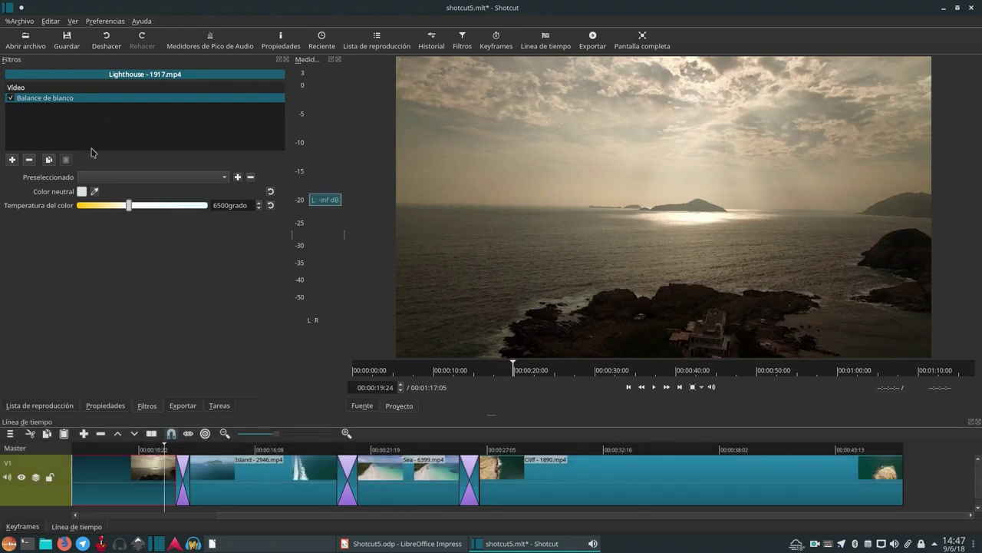
key(Left)
key(Left)
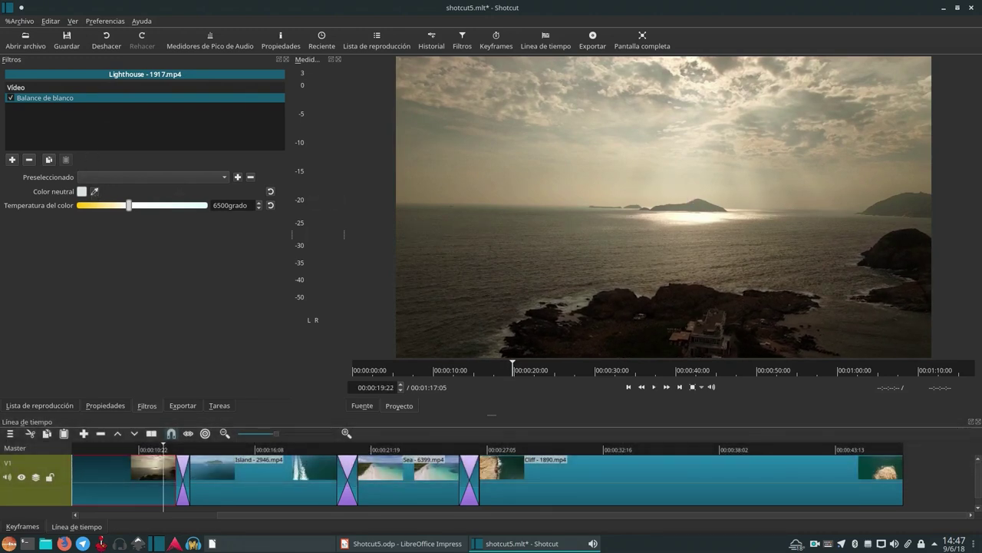
click(692, 216)
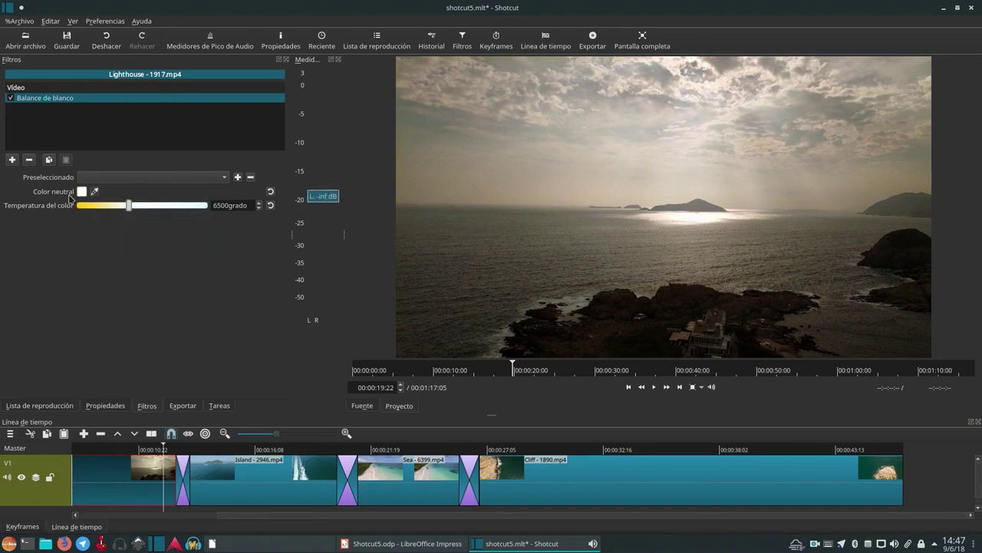
click(694, 217)
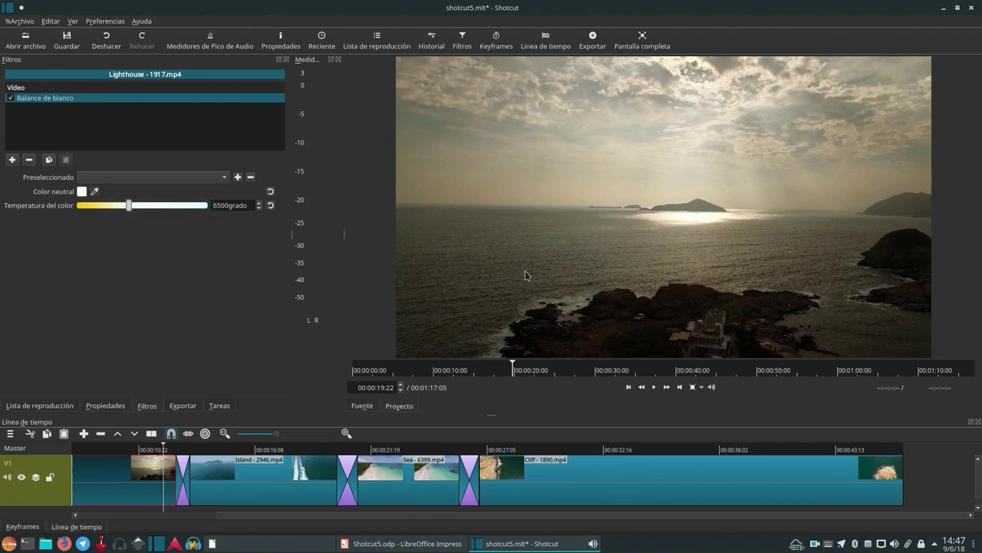
click(106, 452)
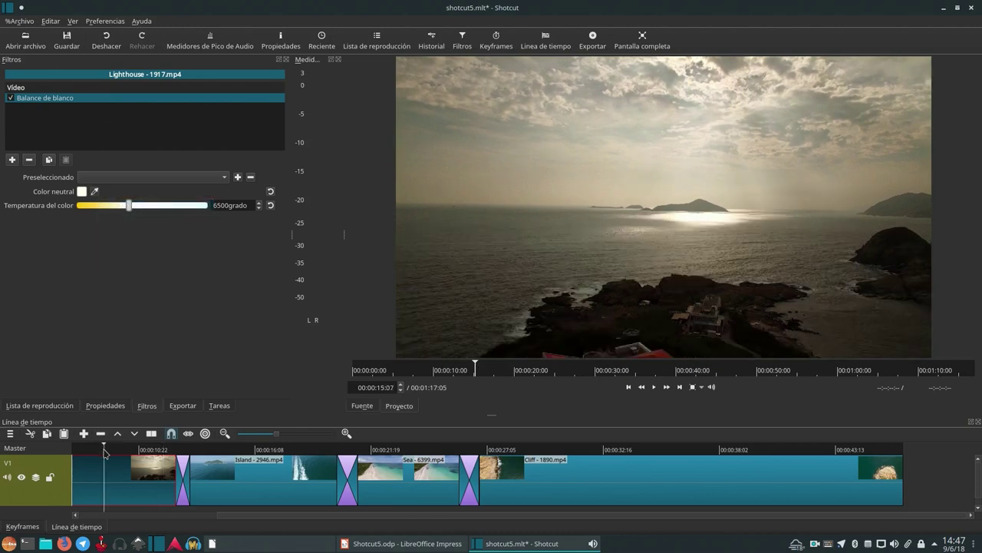
Play back the white-balanced Lighthouse clip and add the Espejo video filter to it.
key(space)
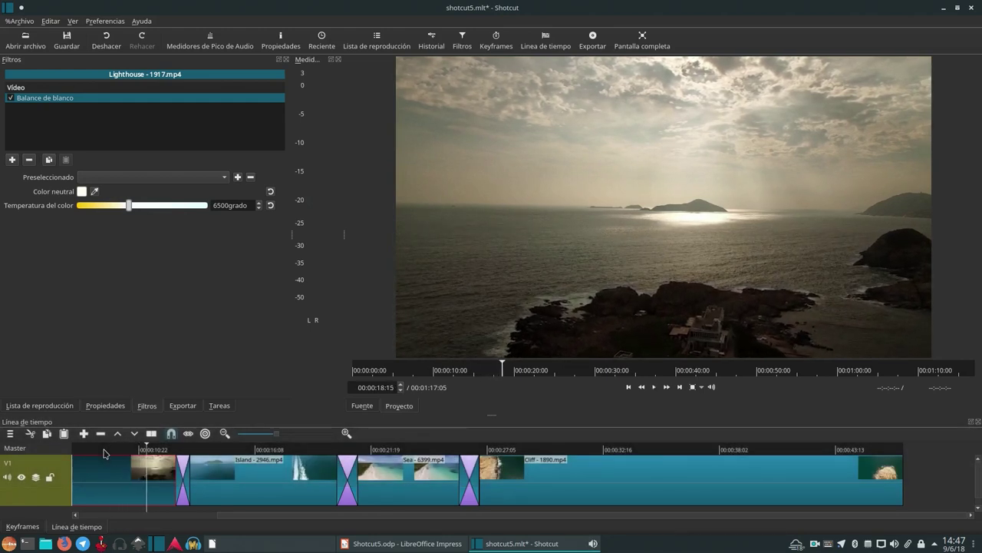
key(space)
click(13, 160)
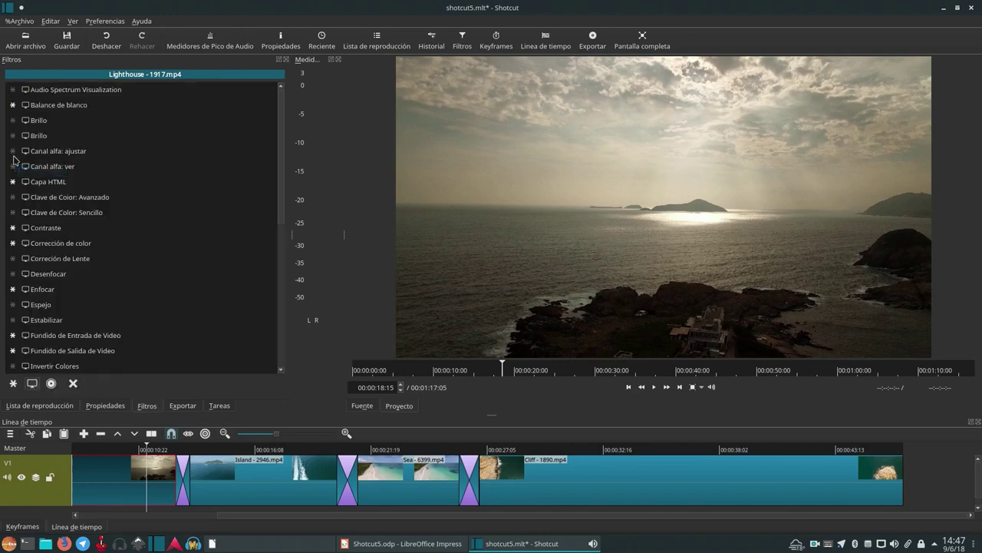
scroll(160, 187, down, 4)
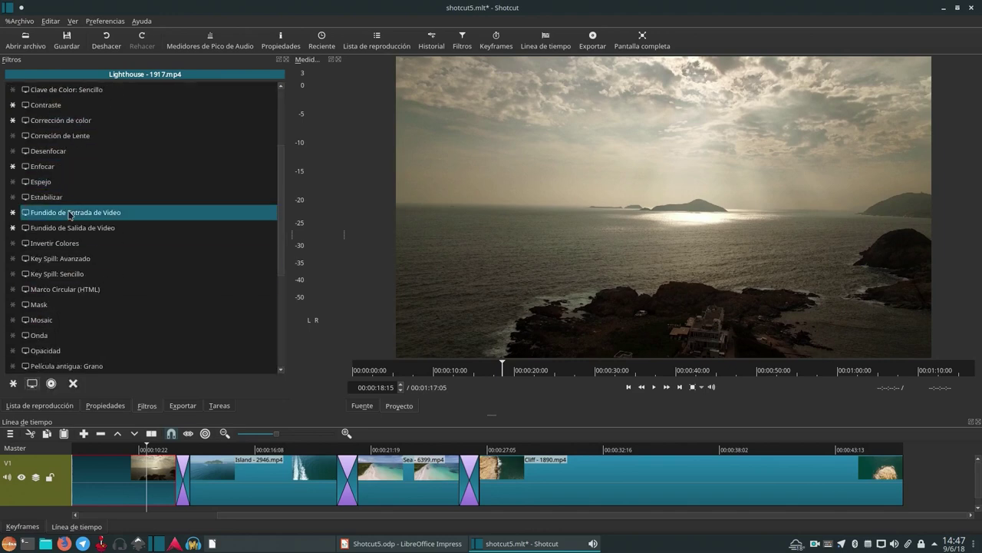
scroll(69, 209, down, 2)
scroll(68, 201, up, 2)
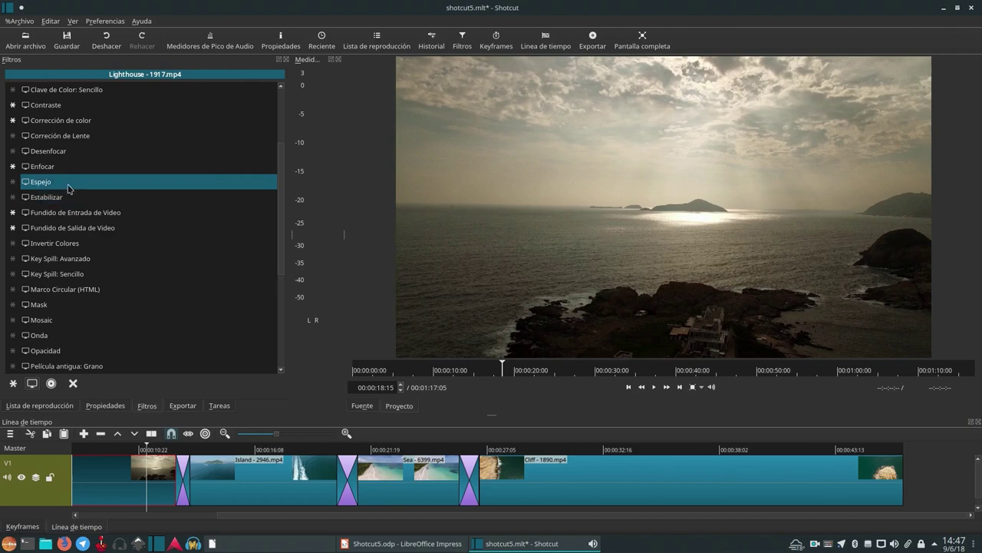
click(67, 184)
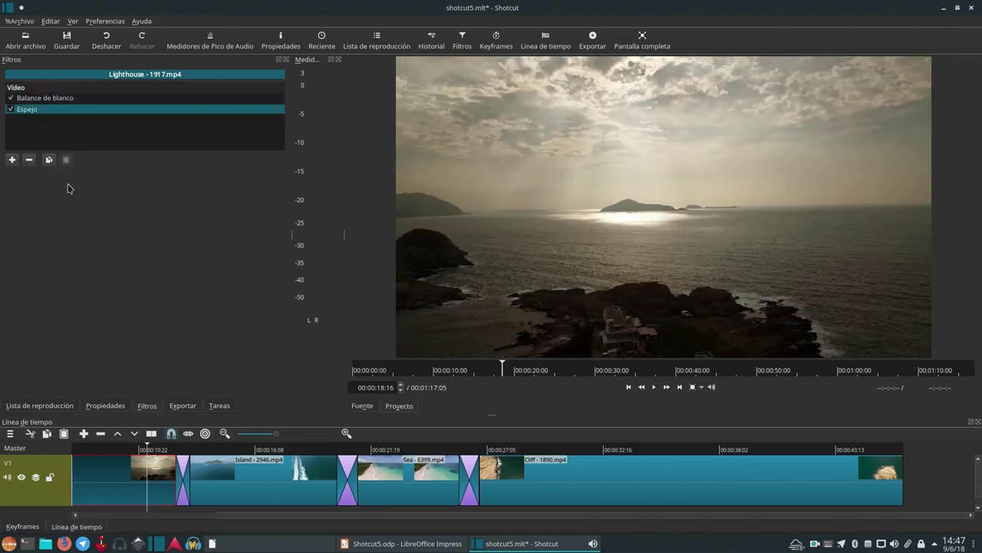
Compare the Lighthouse frame with the Espejo filter off and on, and remove the filter.
click(10, 110)
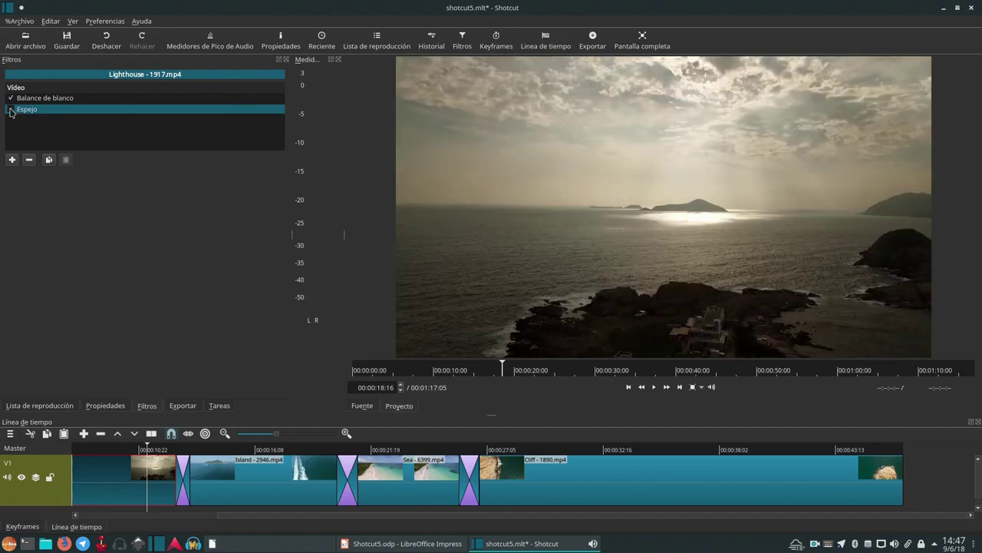
click(10, 110)
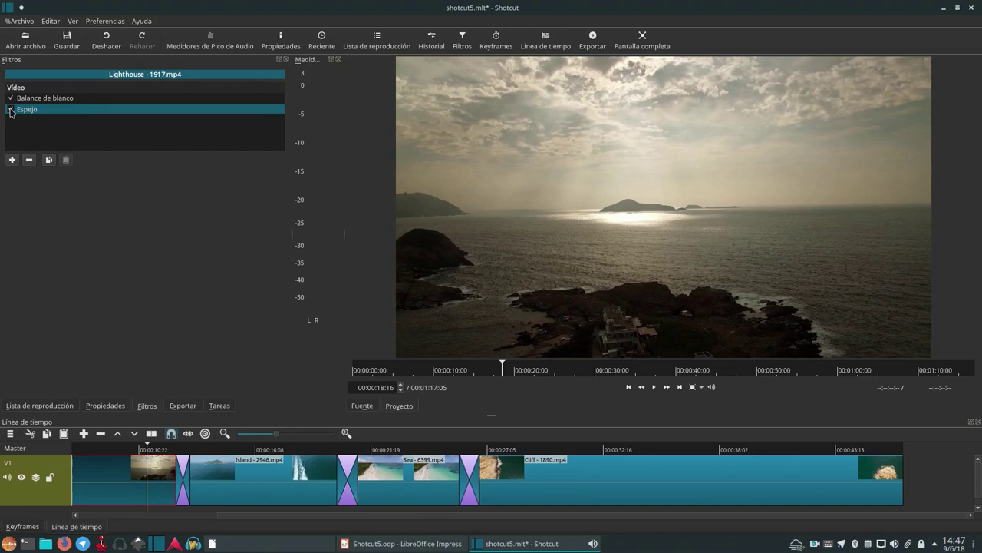
click(30, 160)
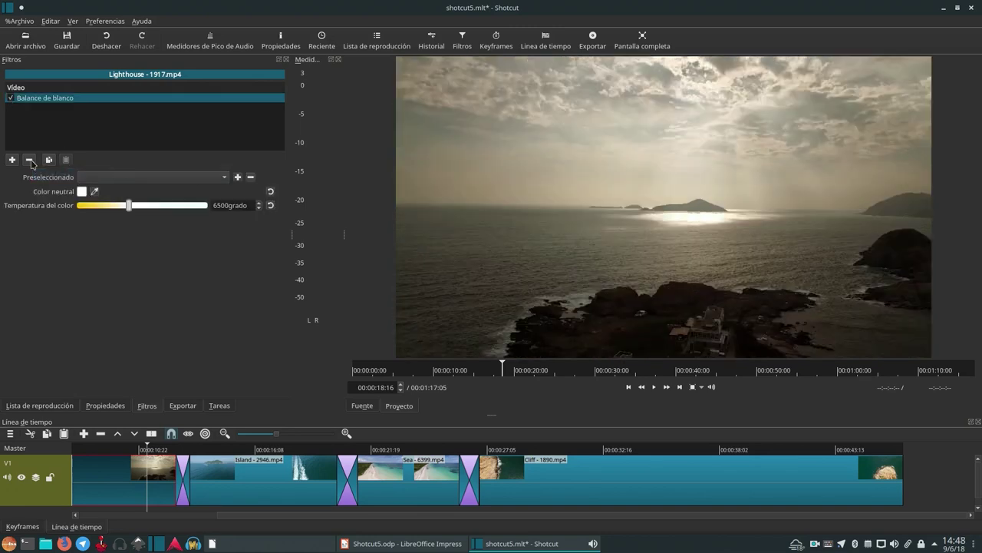
Apply the Espejo filter to the Lighthouse clip again, and disable it after playing back the mirrored footage.
click(12, 159)
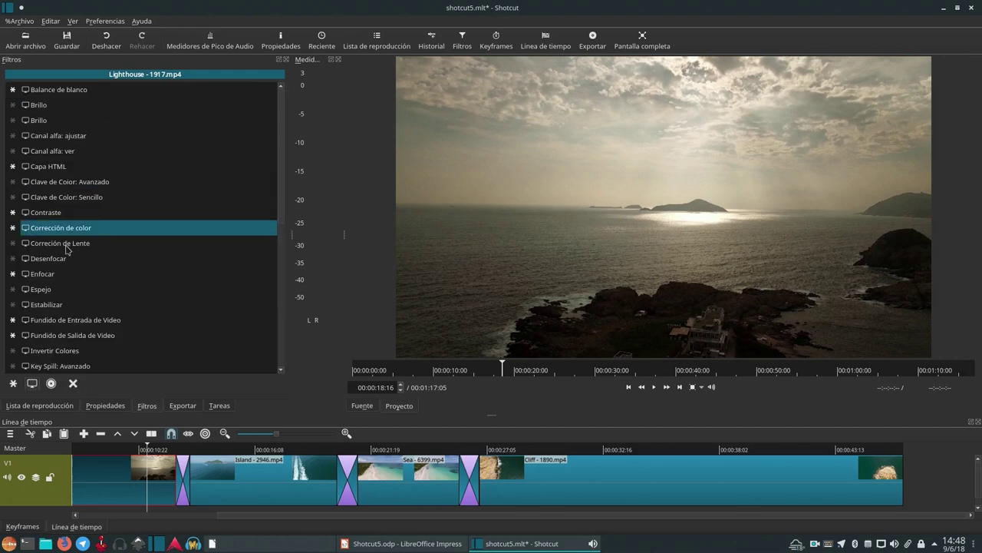
click(67, 290)
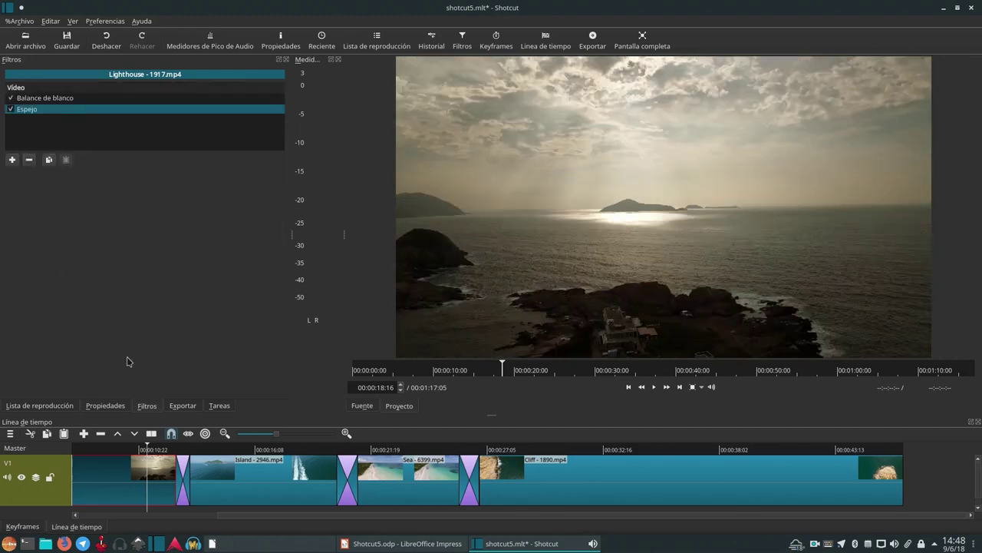
click(99, 453)
key(space)
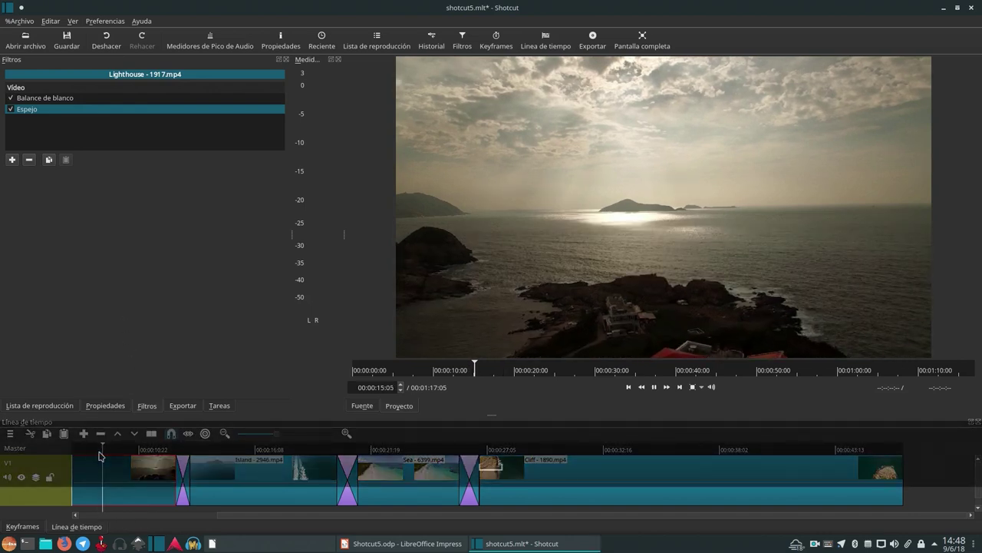
click(10, 110)
key(space)
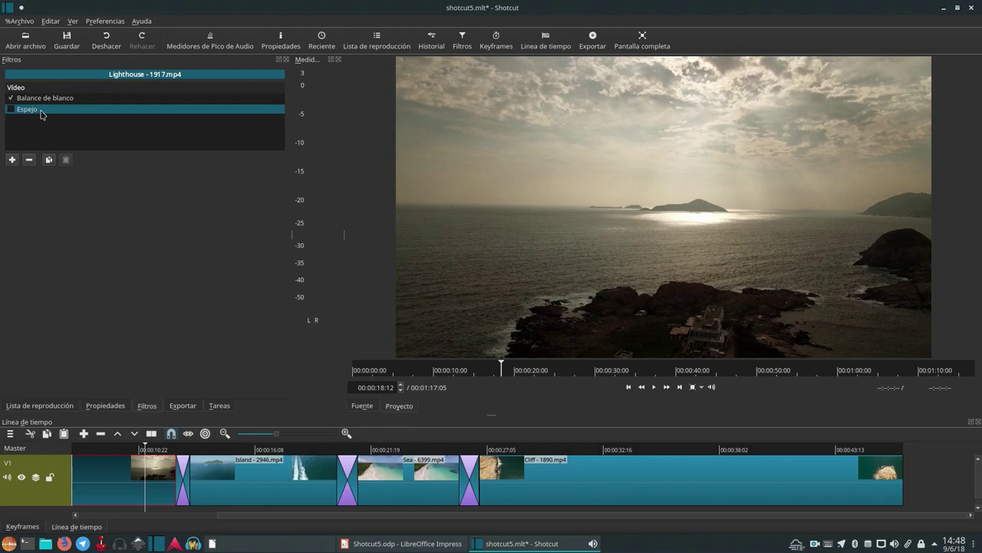
Add the Mosaic filter to the Lighthouse clip with its width set to 0,4 %, and disable the filter.
click(13, 160)
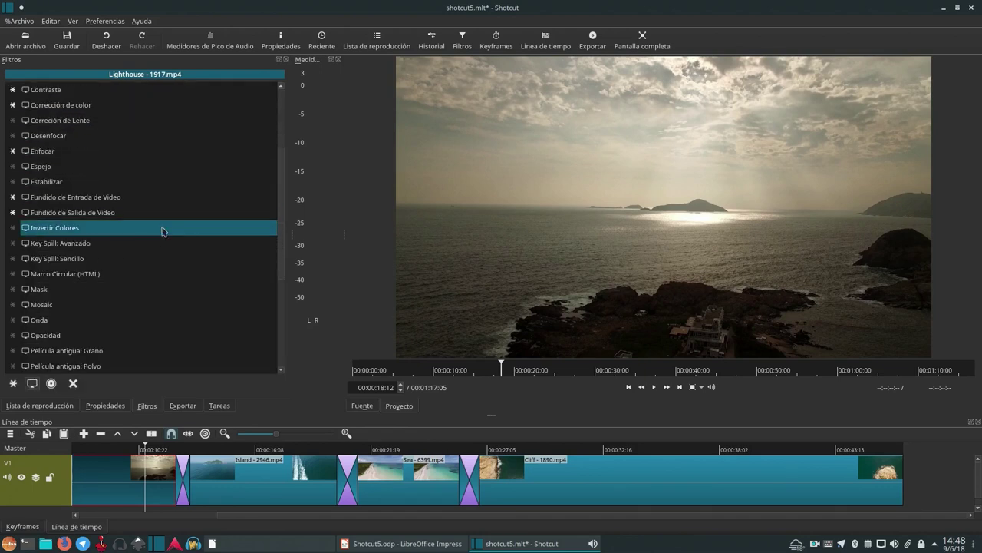
click(76, 306)
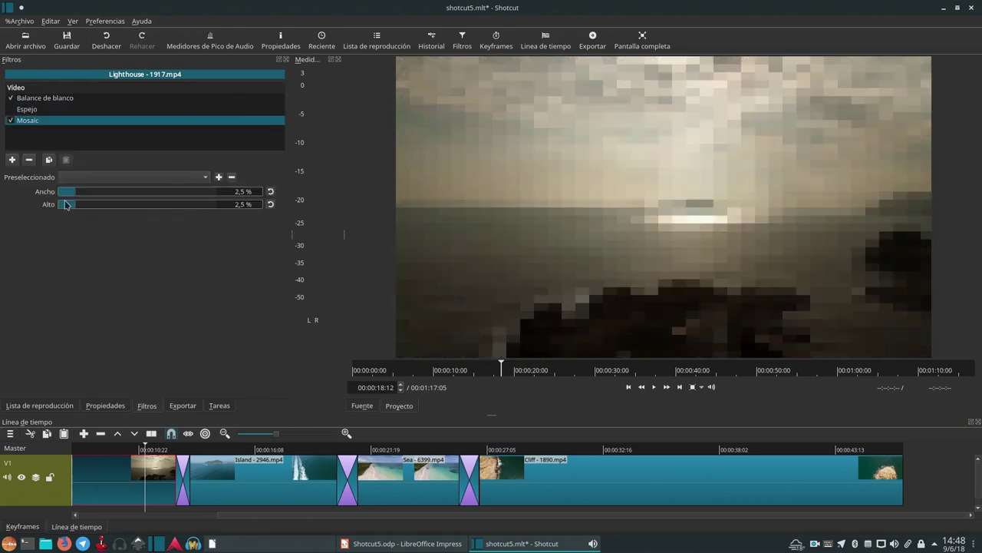
drag(72, 197, 60, 195)
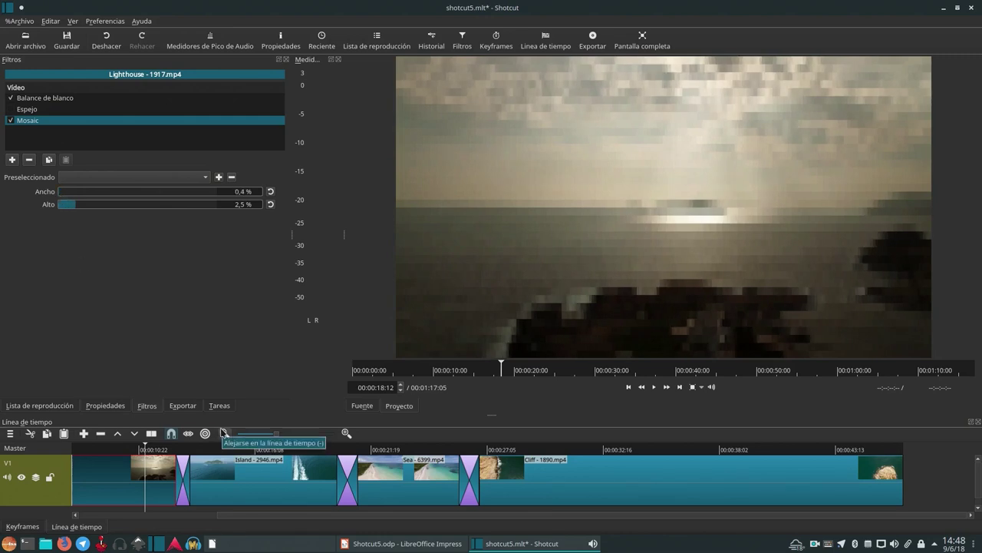
click(10, 120)
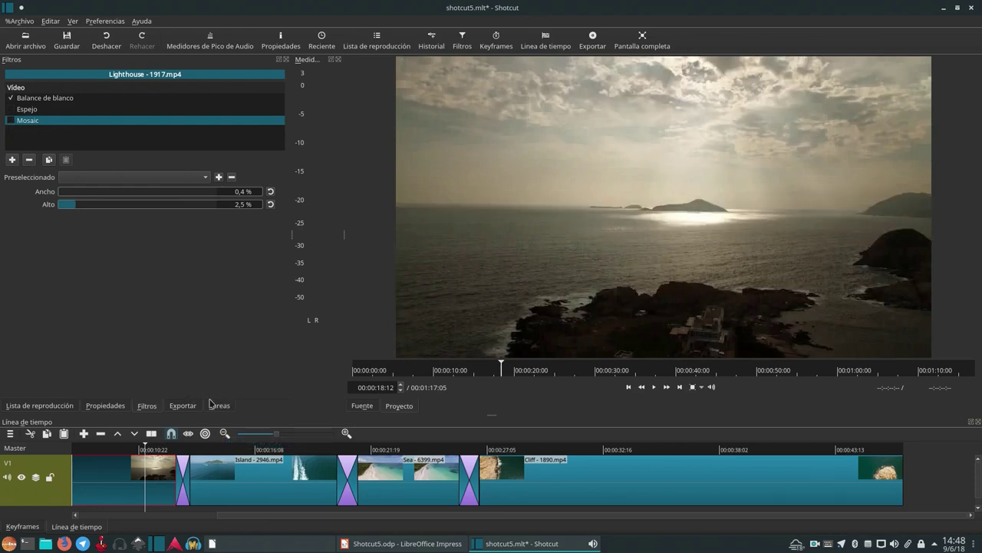
Split the Lighthouse clip at 00:00:15:18 and again at 00:00:17:15 to isolate a short middle segment.
drag(144, 446, 115, 456)
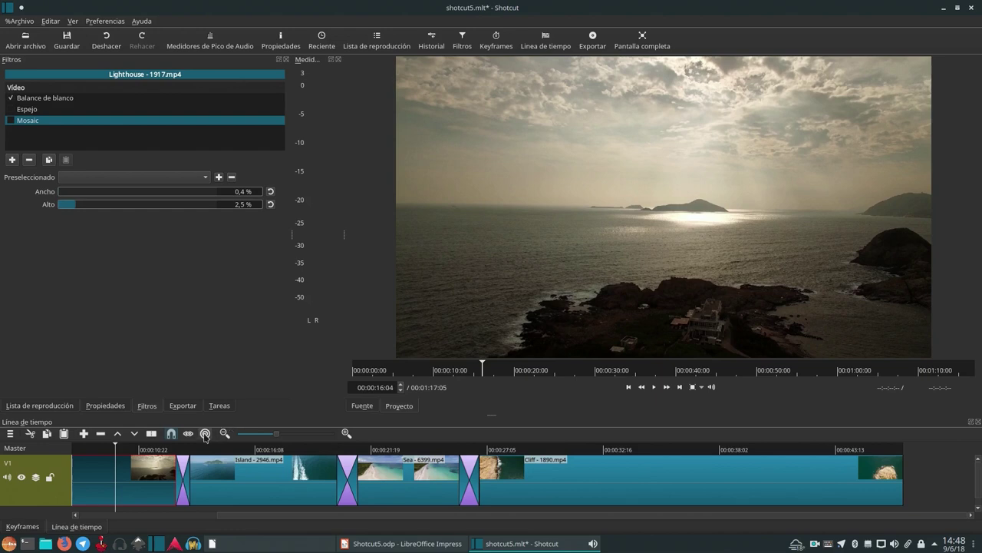
click(110, 447)
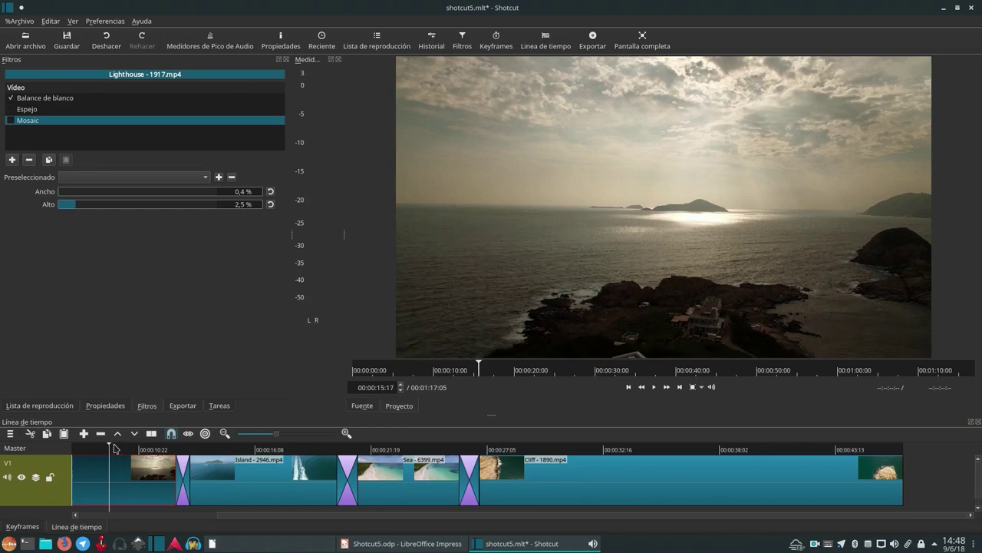
click(114, 448)
click(111, 447)
drag(128, 471, 107, 472)
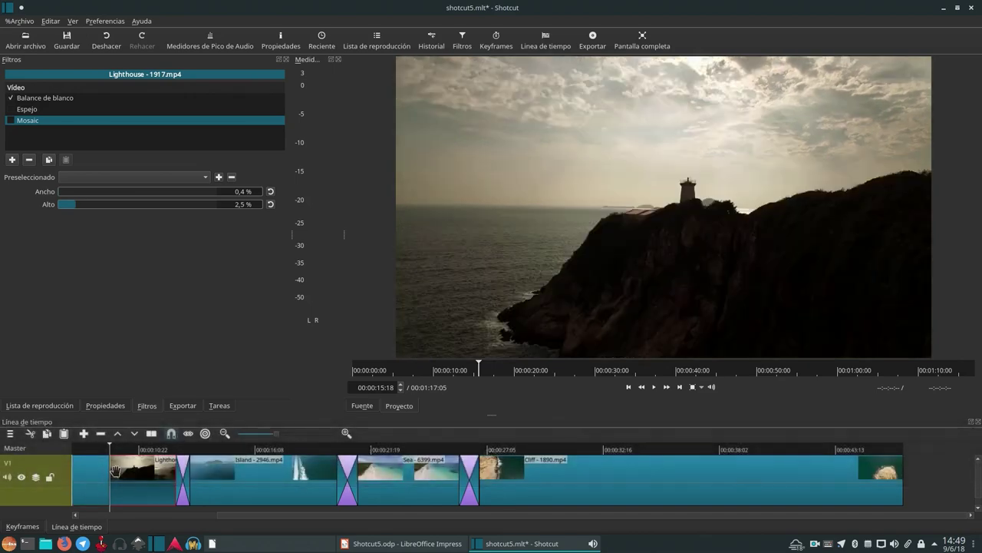
click(134, 452)
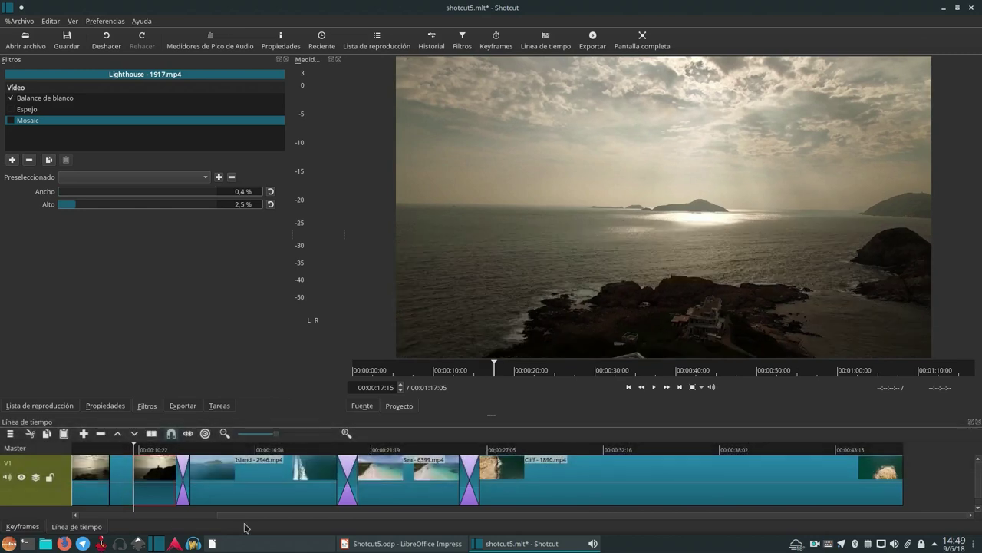
Enable the Espejo filter on the middle Lighthouse segment only and play back the timeline across the neighbouring segments.
click(124, 493)
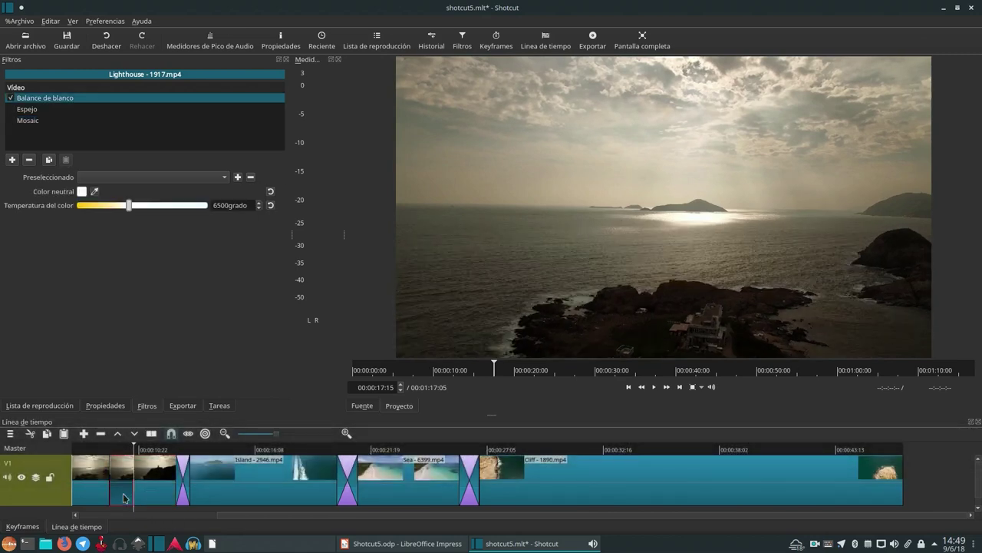
click(12, 111)
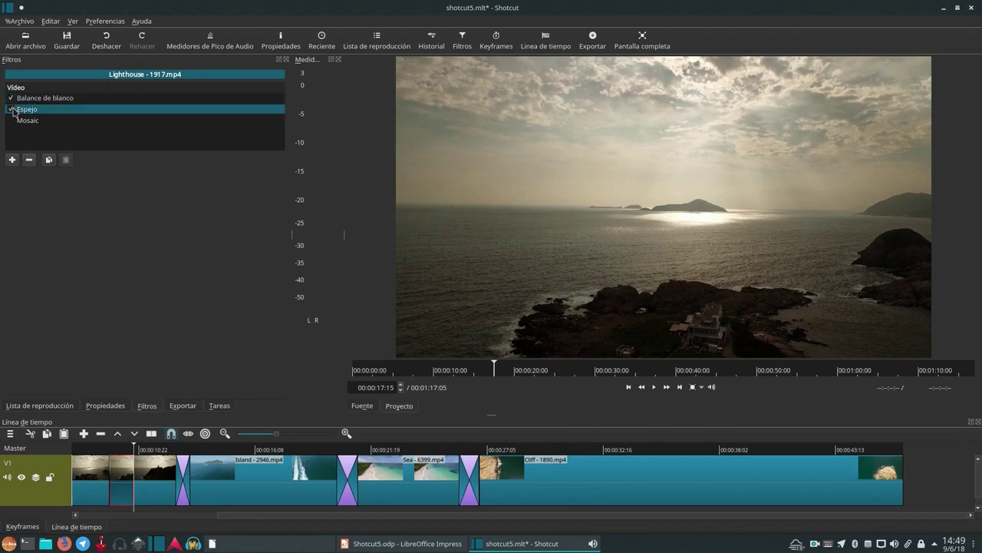
click(122, 452)
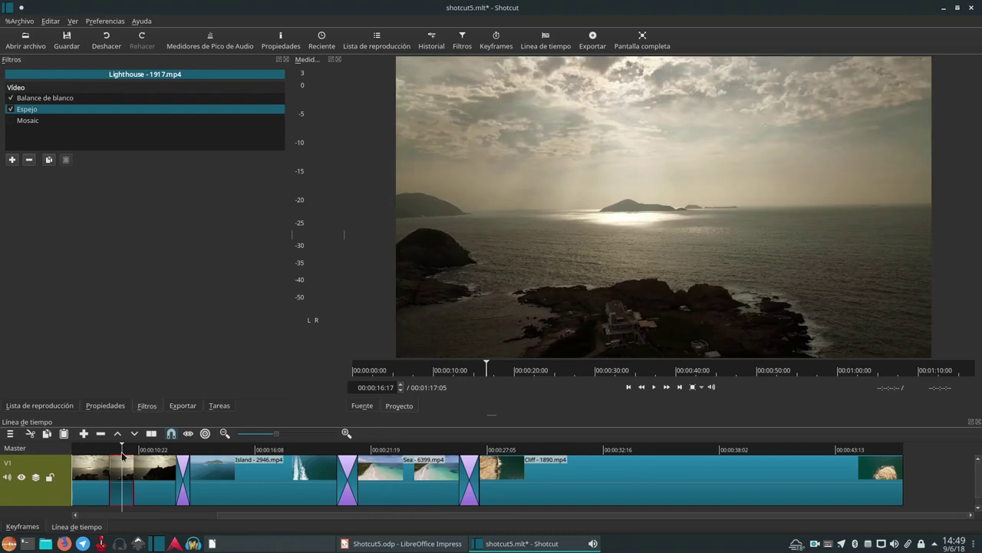
click(86, 449)
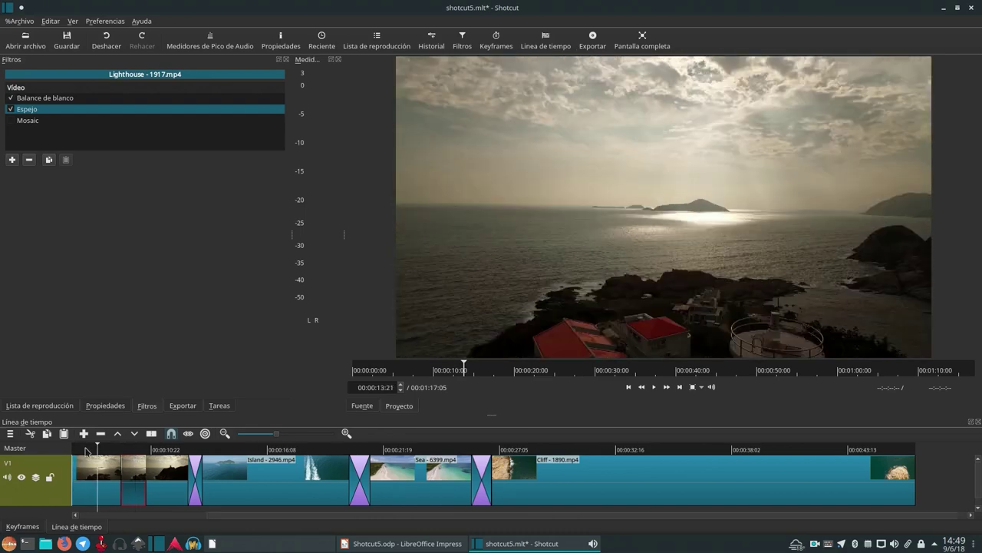
click(172, 451)
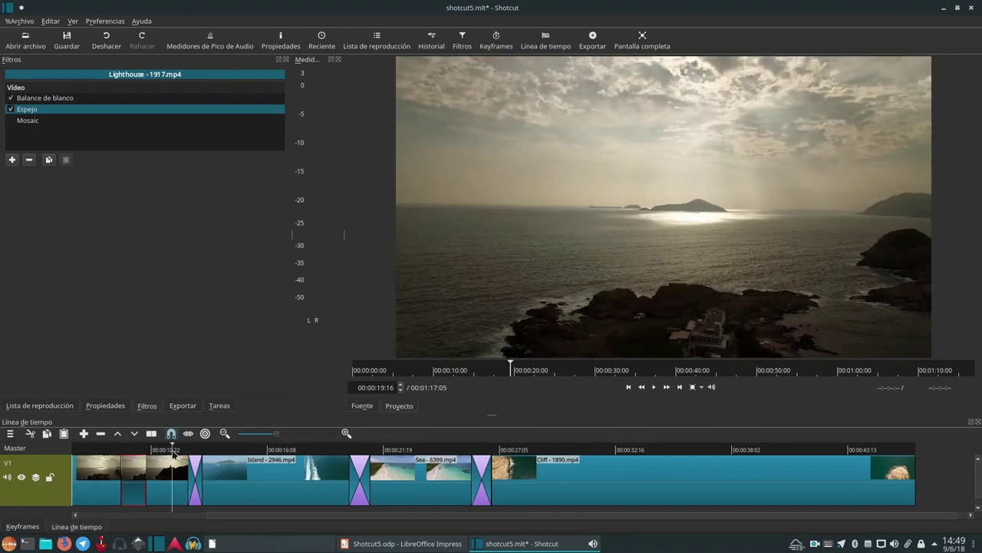
click(97, 451)
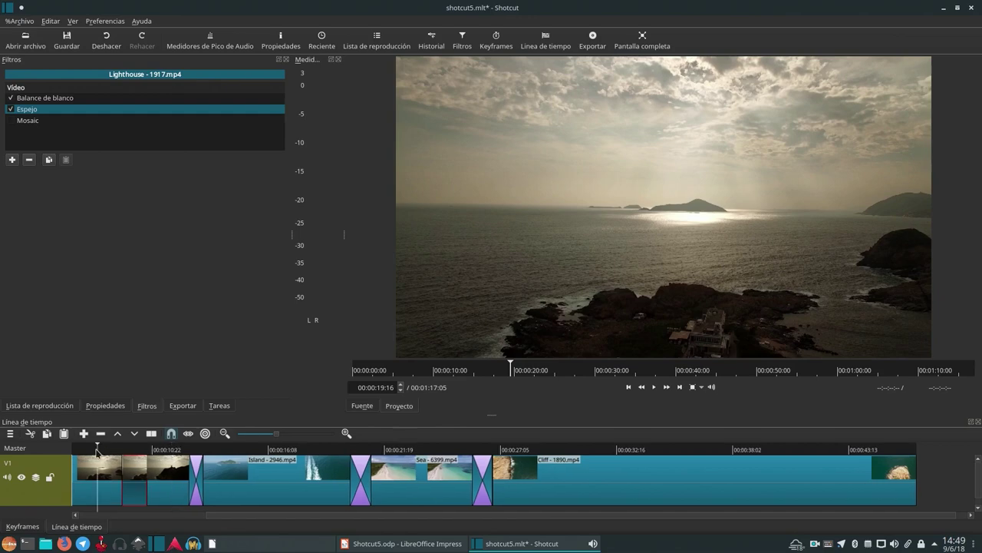
key(space)
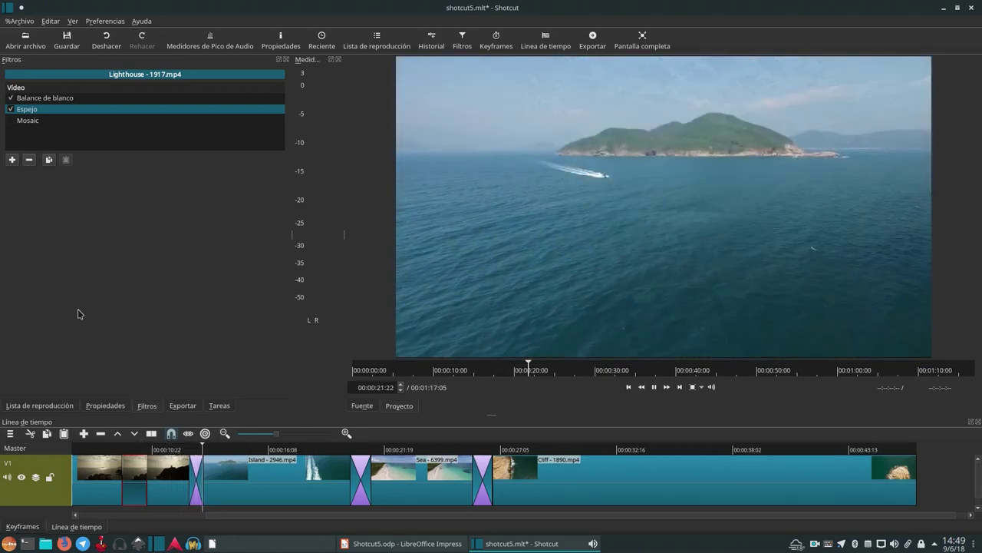
key(space)
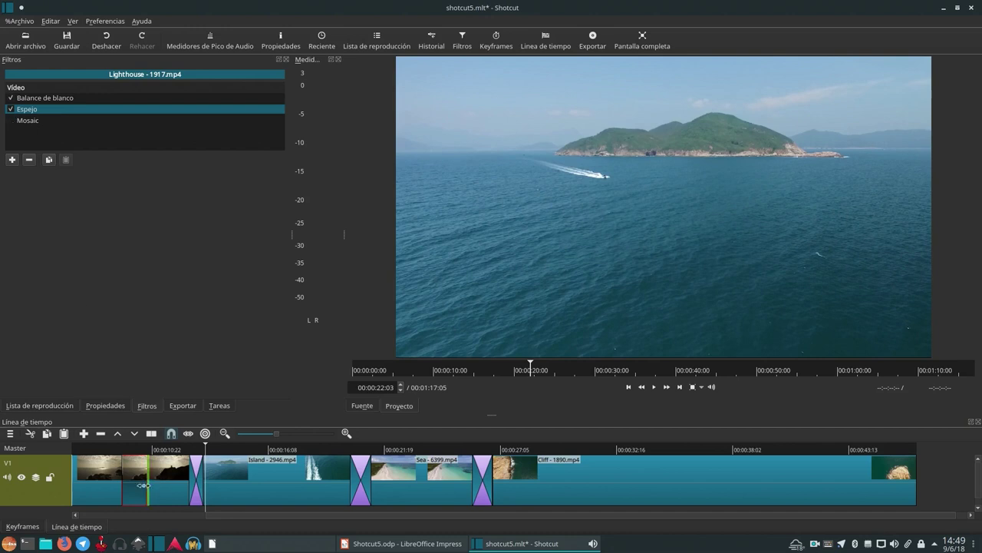
Replace the active Espejo filter with Mosaic on the middle Lighthouse segment, and play back the timeline across it.
click(139, 449)
click(12, 110)
click(12, 120)
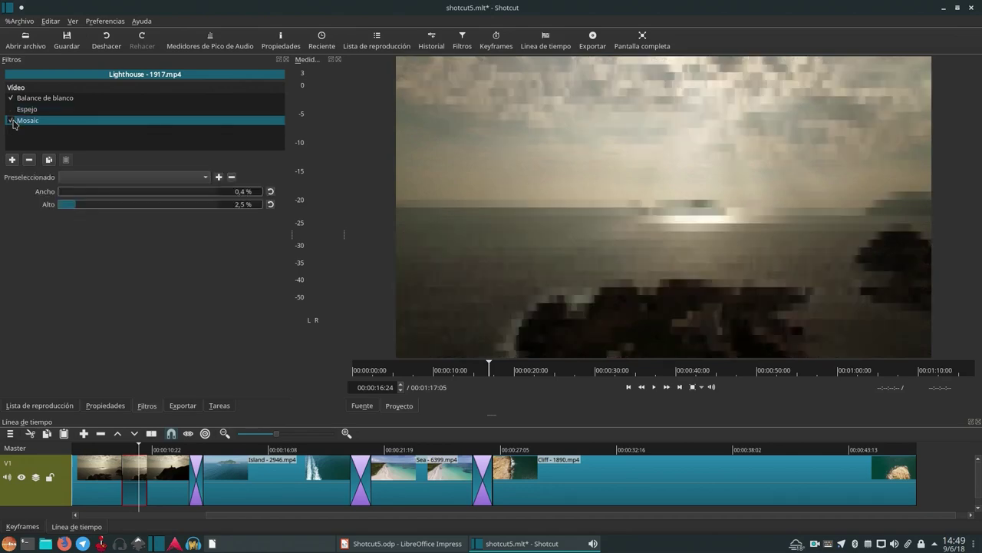
click(98, 484)
key(space)
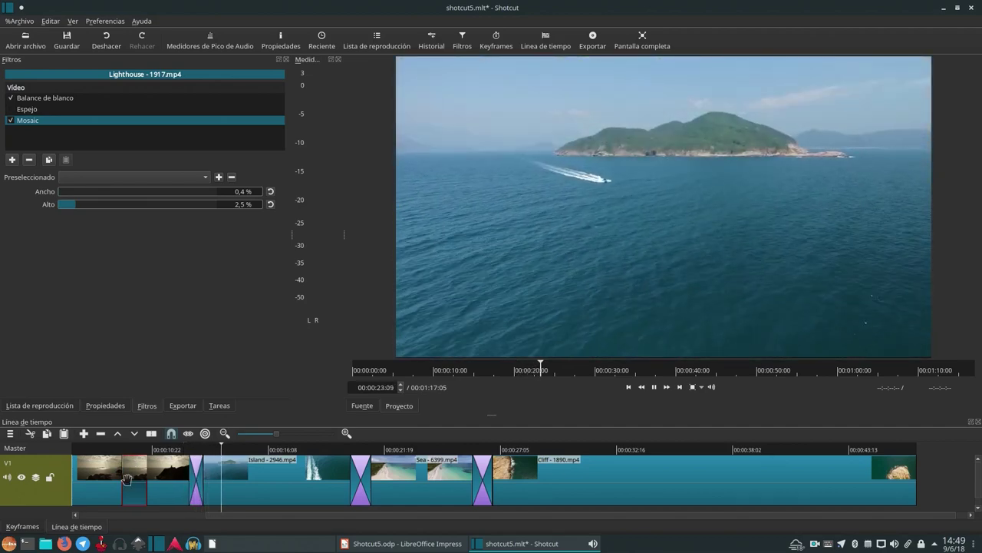
key(space)
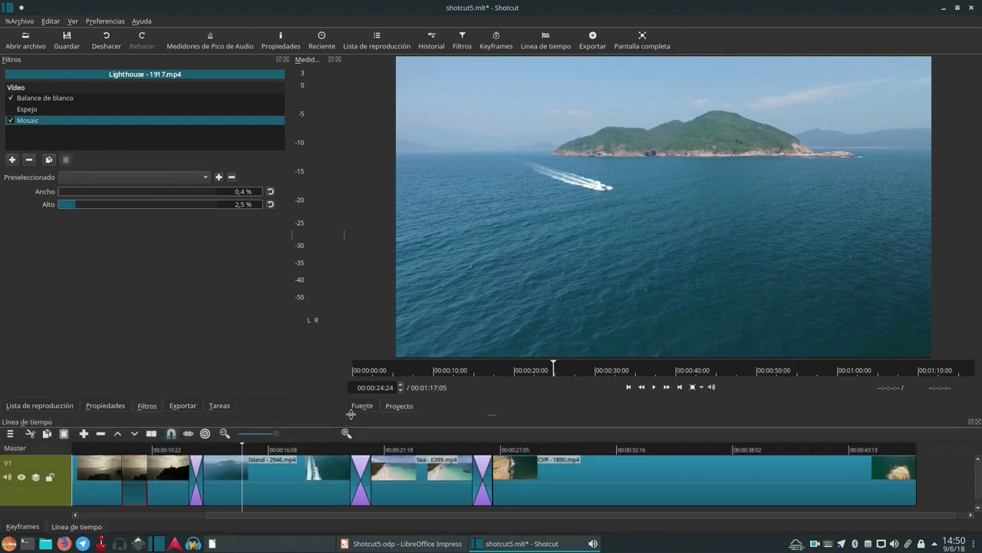
Copy the filters of the last Lighthouse segment and paste them onto the Island clip.
click(164, 493)
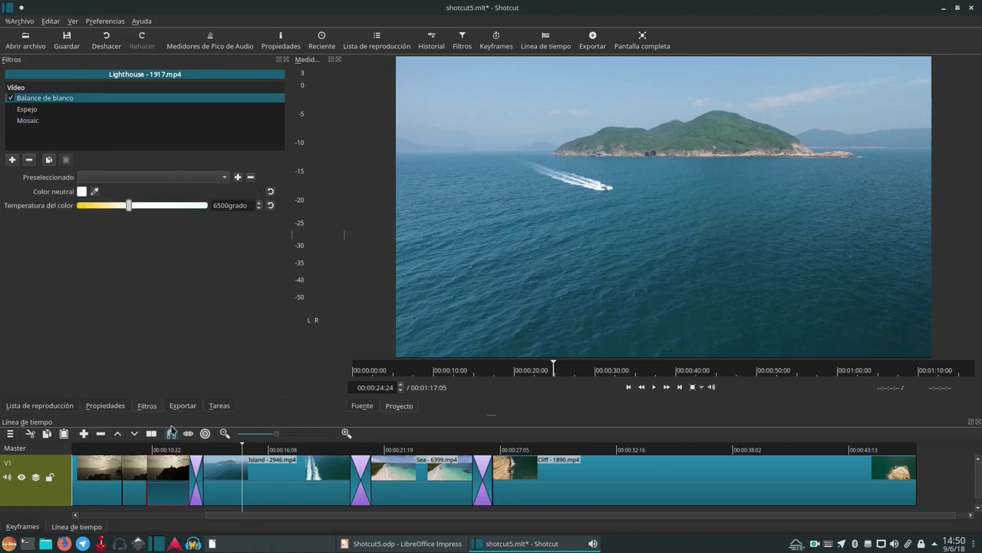
click(171, 451)
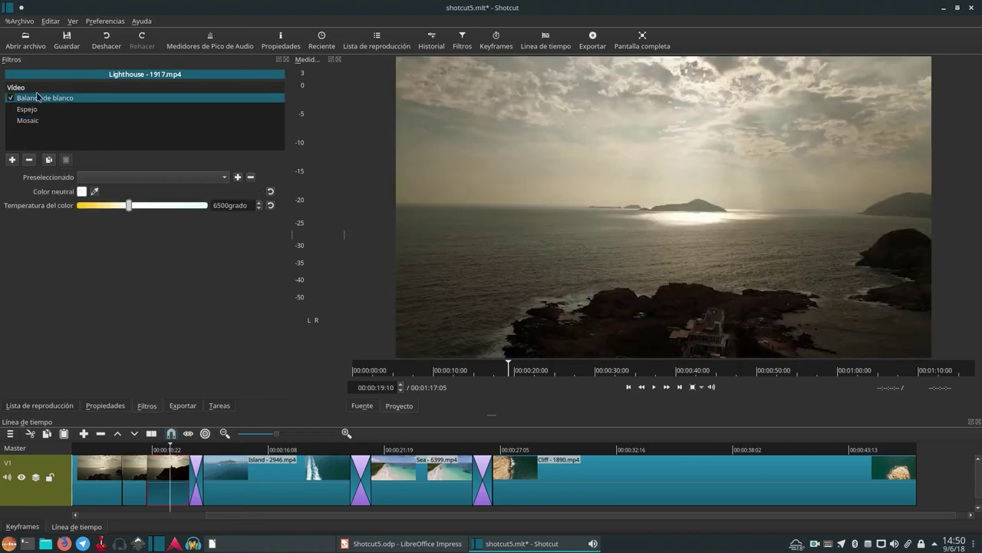
click(49, 161)
click(263, 487)
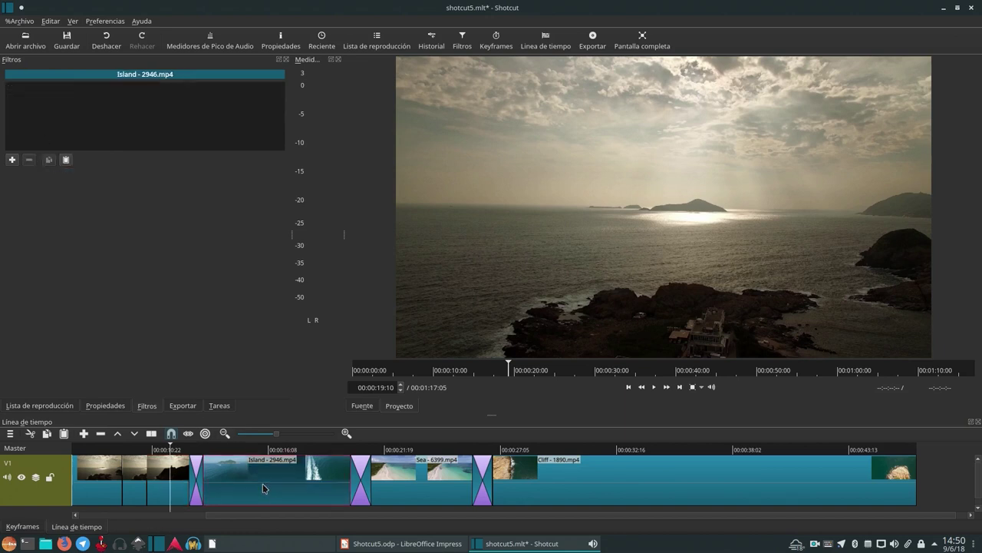
click(66, 160)
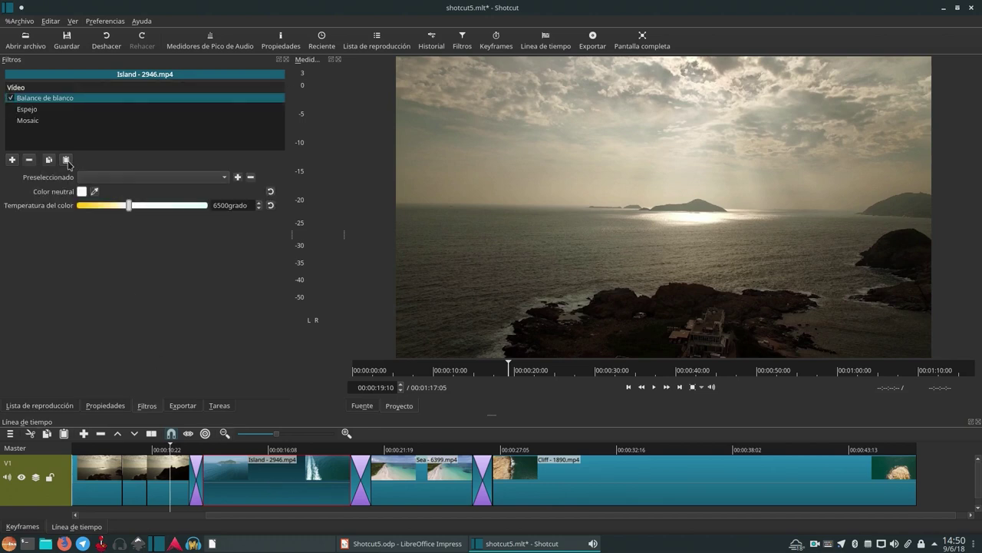
Disable Balance de blanco and enable Espejo on the Island clip, and play back the timeline across it to compare.
click(235, 451)
key(space)
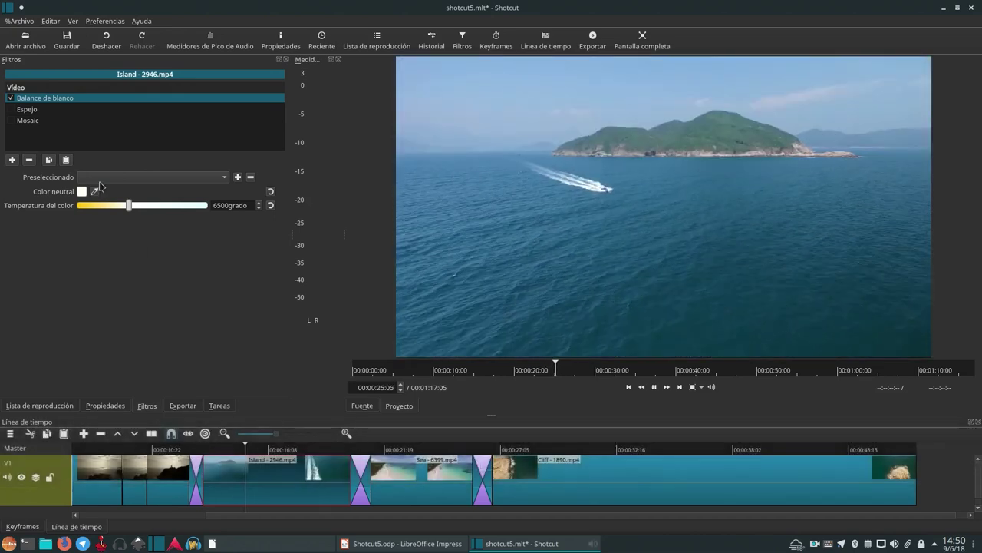
click(12, 98)
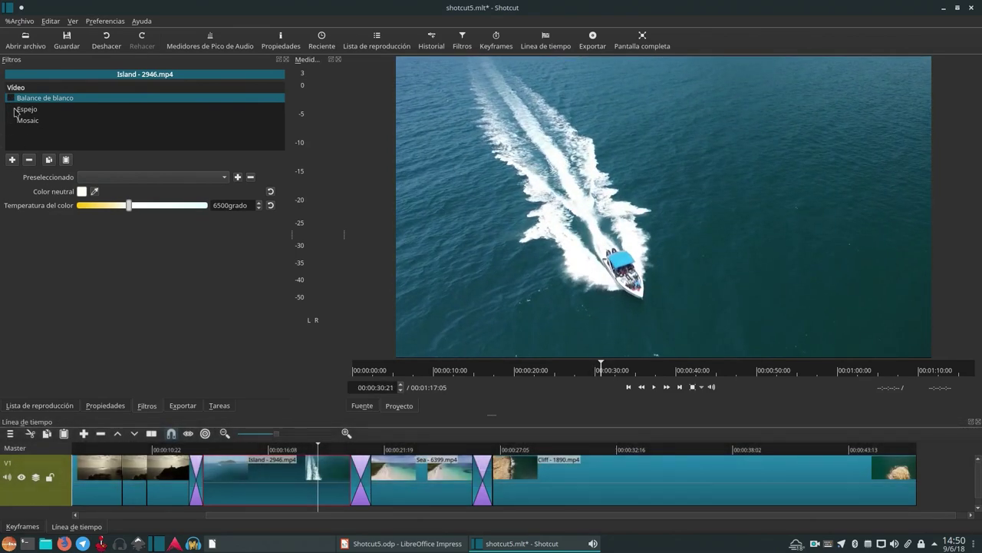
click(13, 110)
click(169, 449)
key(space)
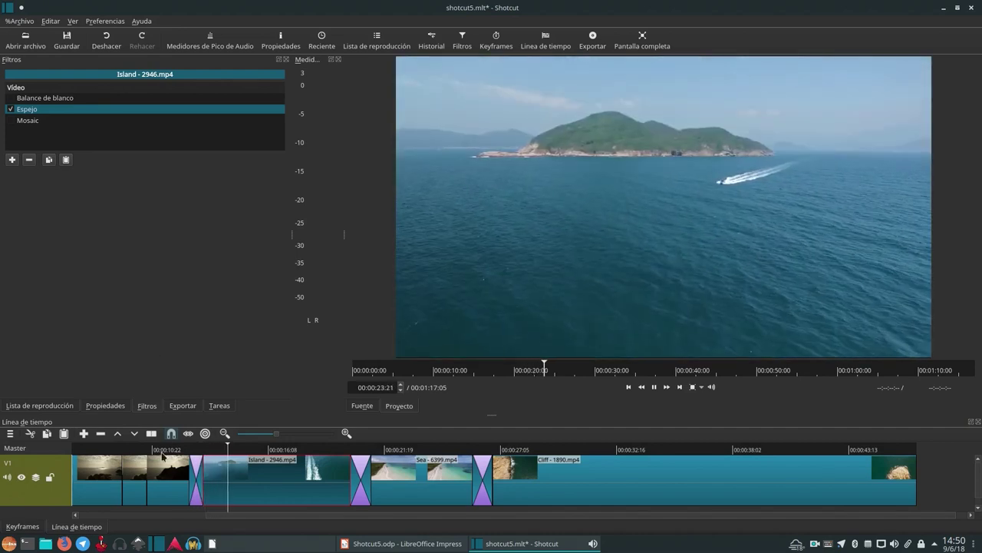
key(space)
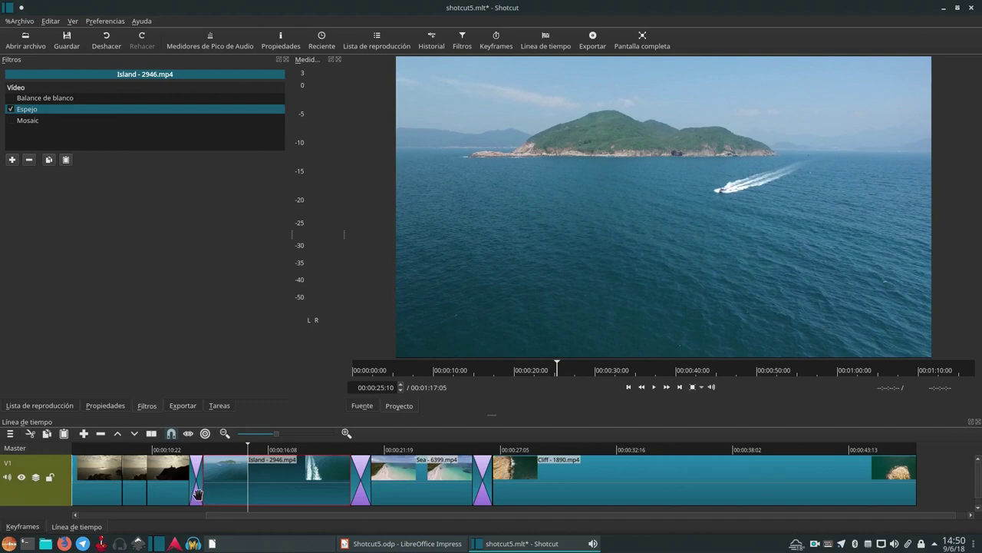
Paste the copied filters onto the transition between the Lighthouse and Island clips, and enable Espejo there.
click(197, 494)
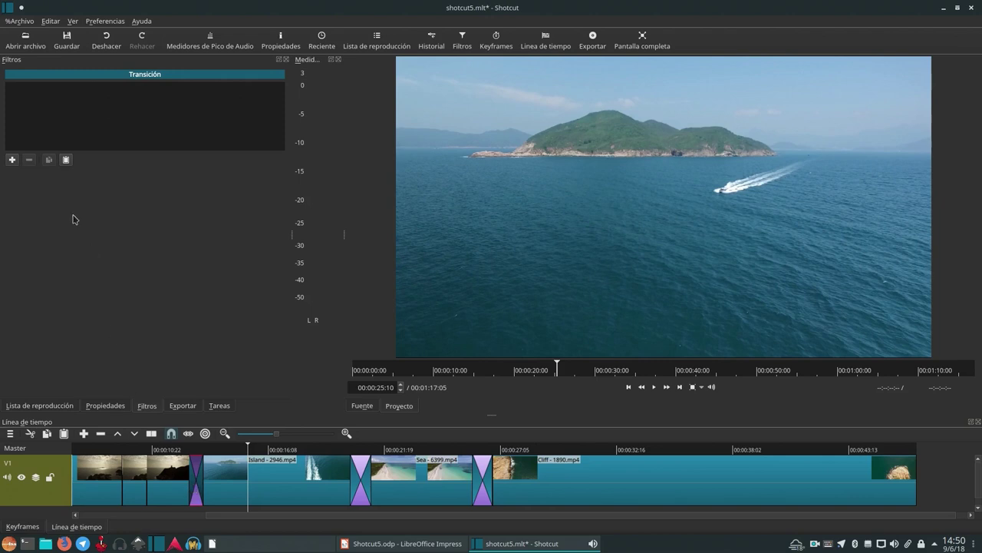
click(66, 162)
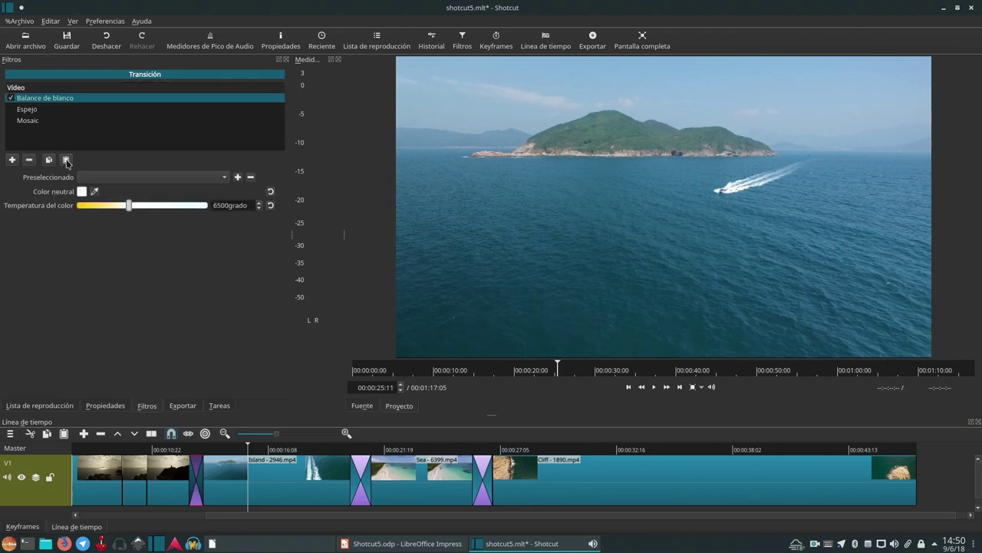
click(18, 111)
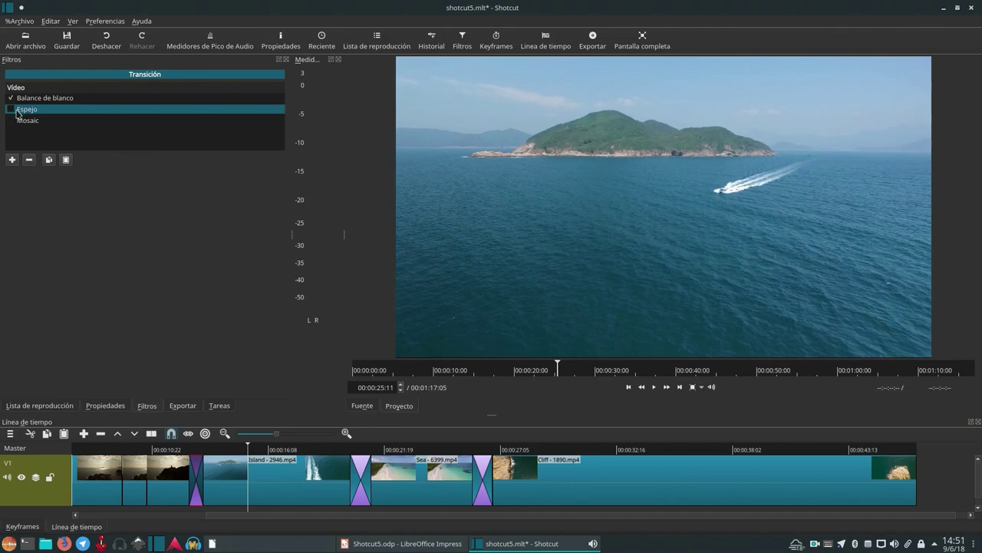
click(12, 110)
Play back the timeline across the transition between the Lighthouse and Island clips and on into the Sea clip.
click(168, 452)
key(space)
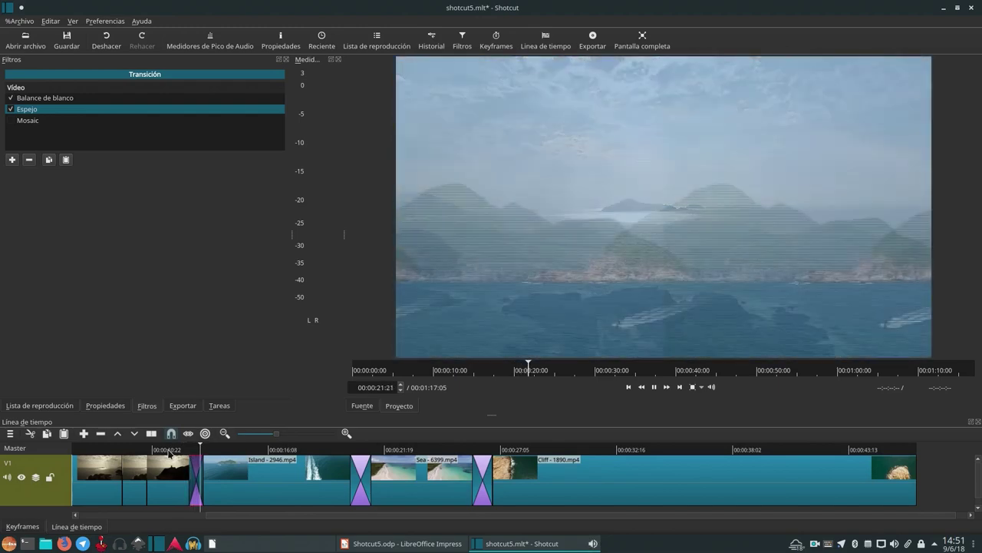
key(space)
click(179, 452)
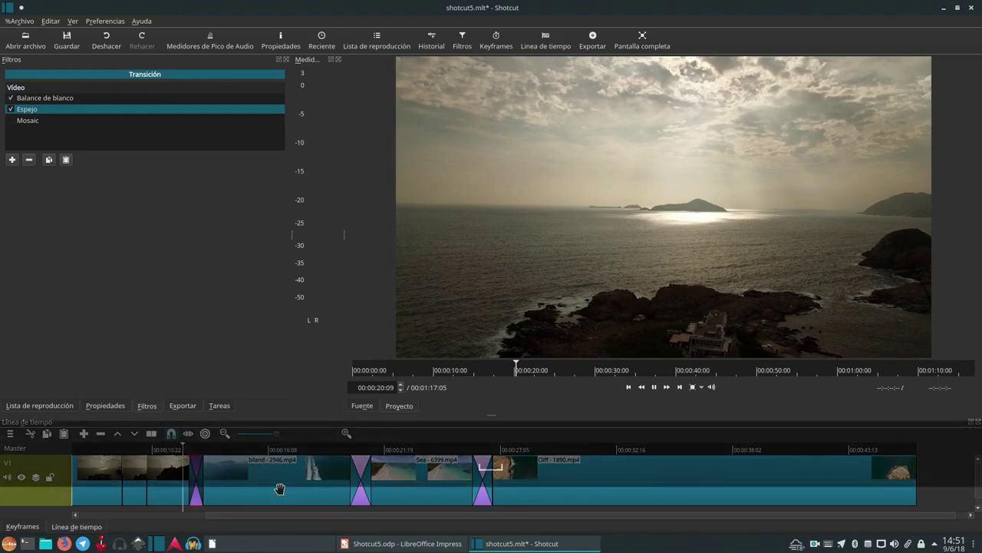
key(space)
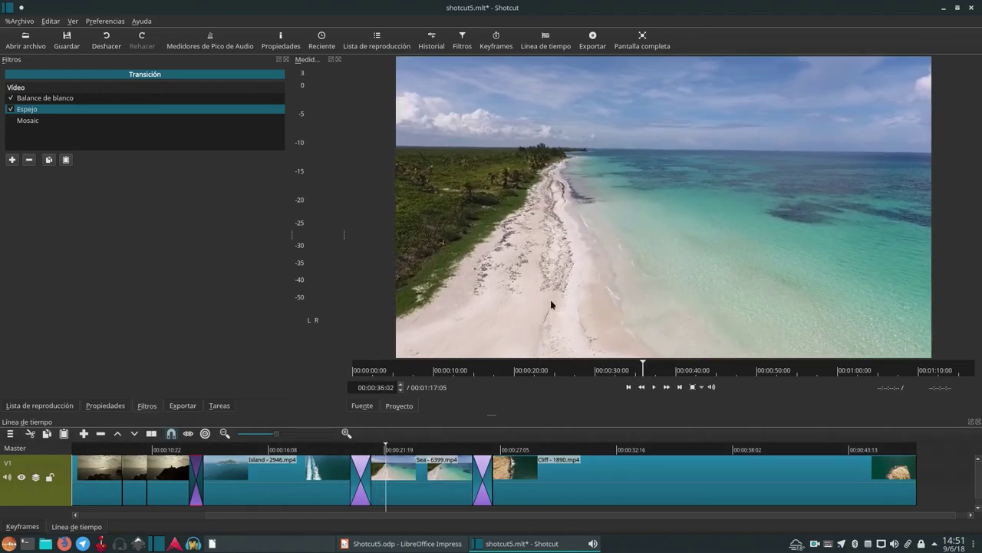
key(space)
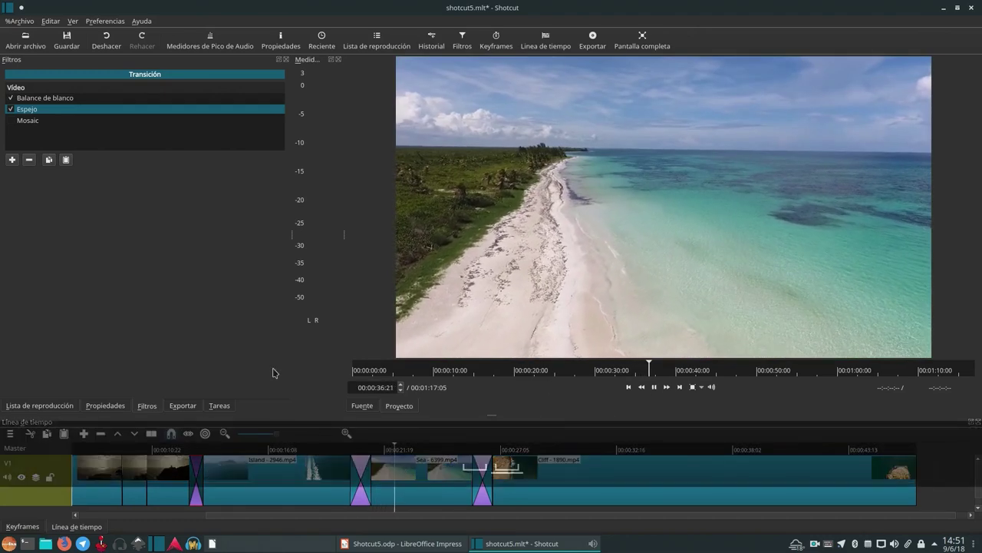
Remove all three filters from the Island clip and from the transition between the Lighthouse and Island clips.
click(294, 499)
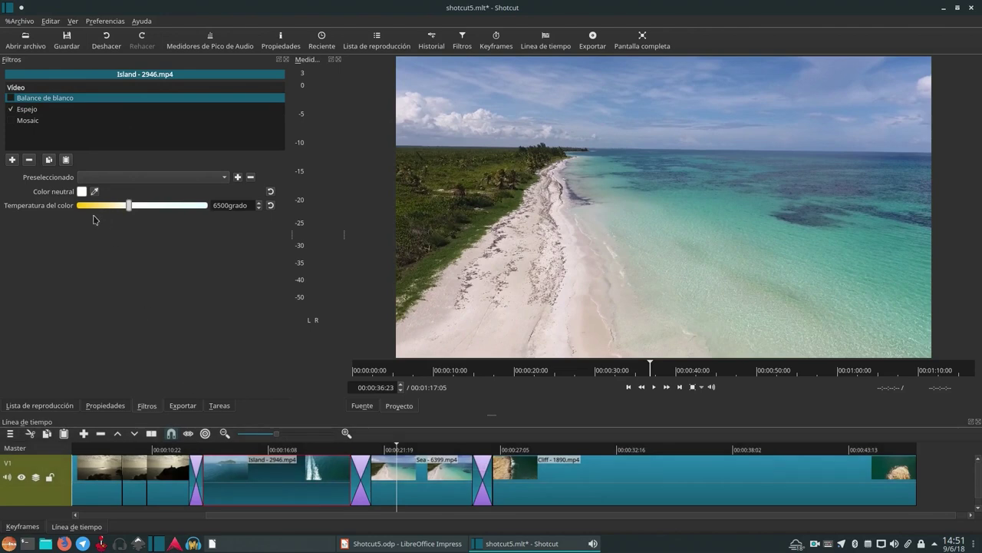
click(30, 160)
click(29, 160)
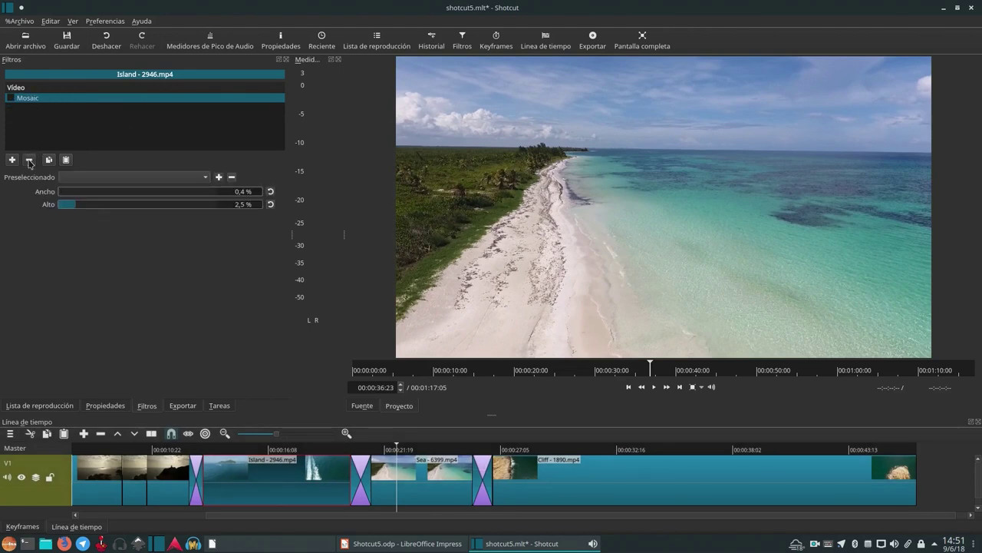
click(30, 160)
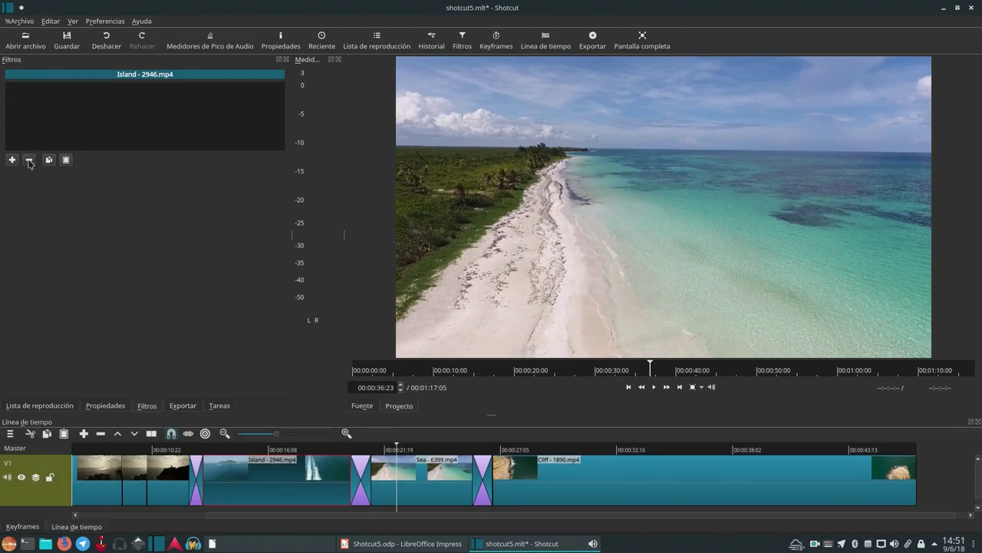
click(197, 482)
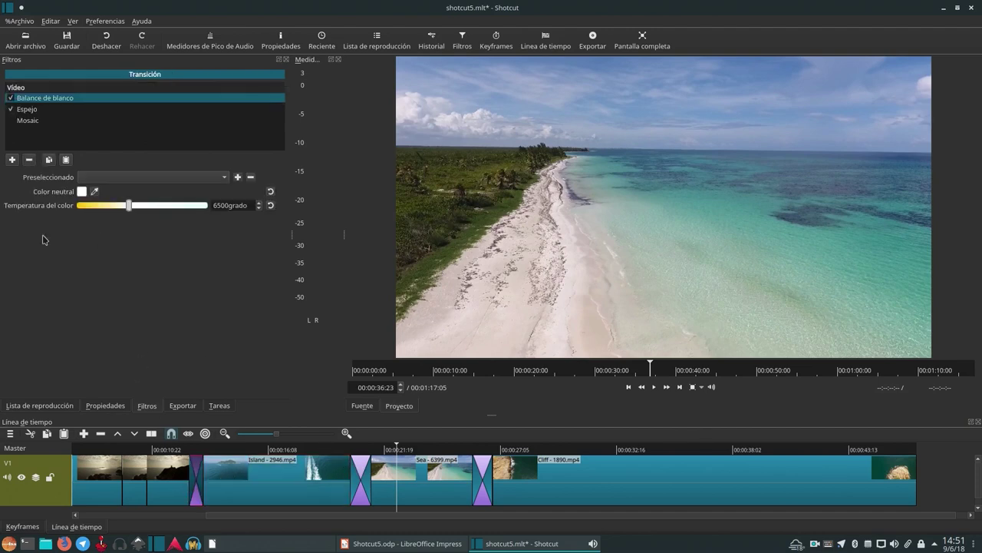
click(29, 160)
click(30, 161)
click(29, 160)
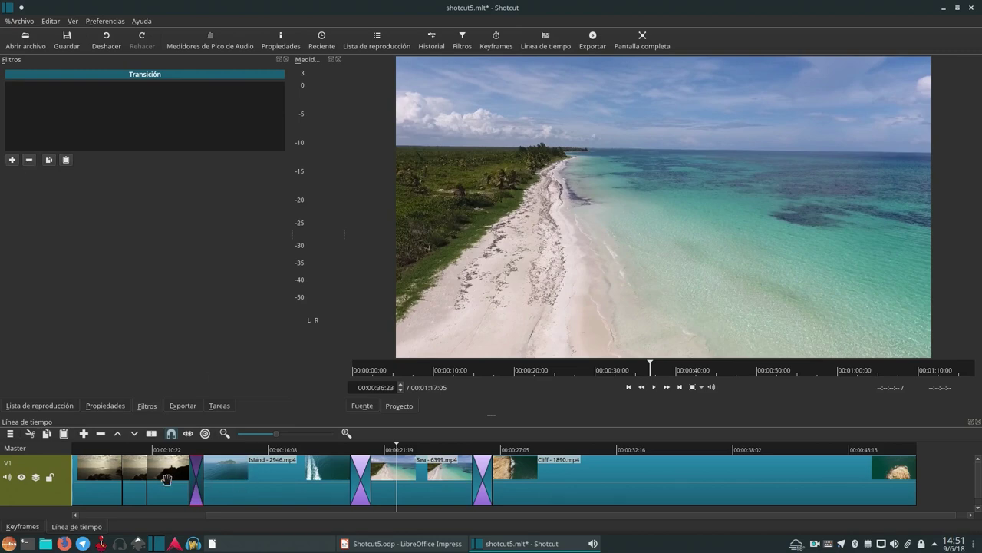
Play back the last Lighthouse segment into the Island clip, and view the segment's properties before returning to its filters.
click(168, 481)
click(170, 450)
key(space)
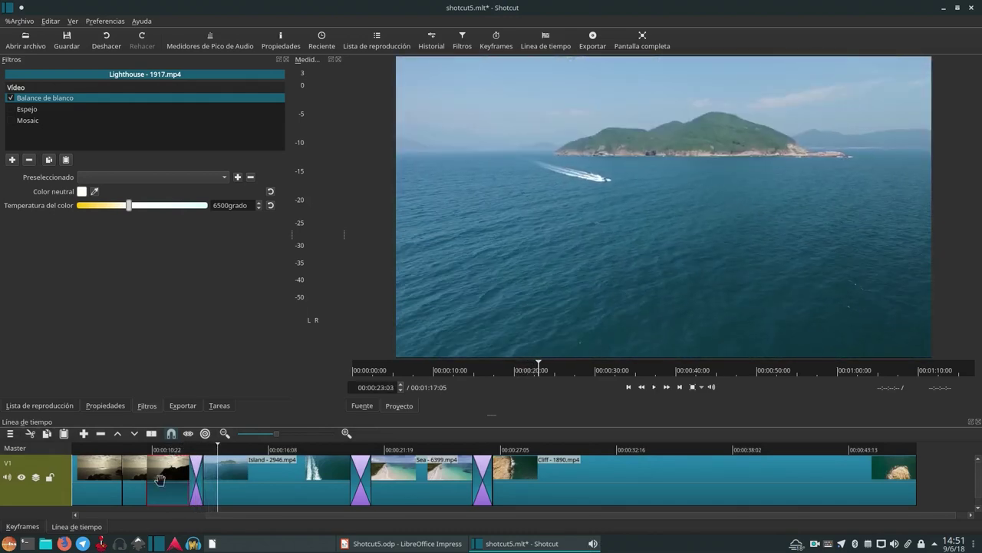
key(space)
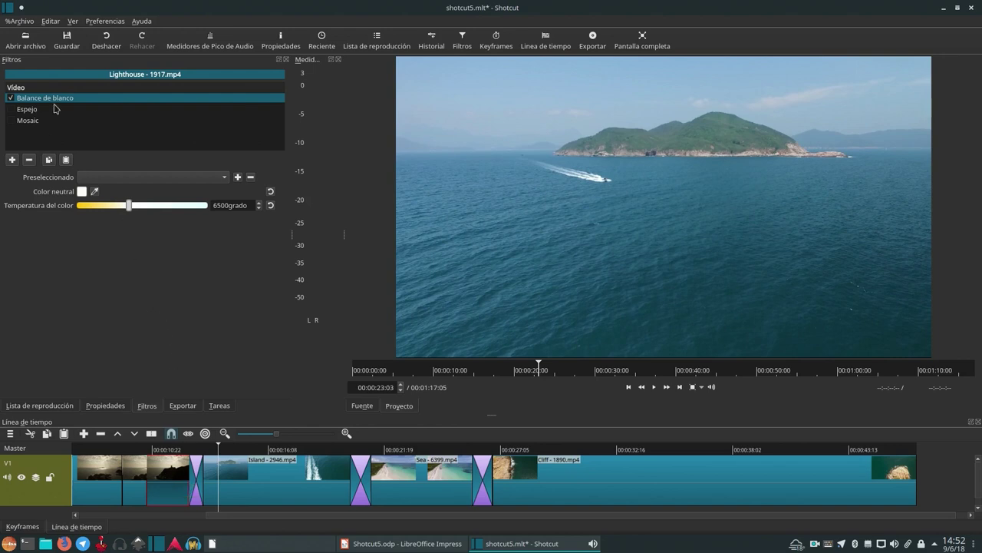
click(110, 406)
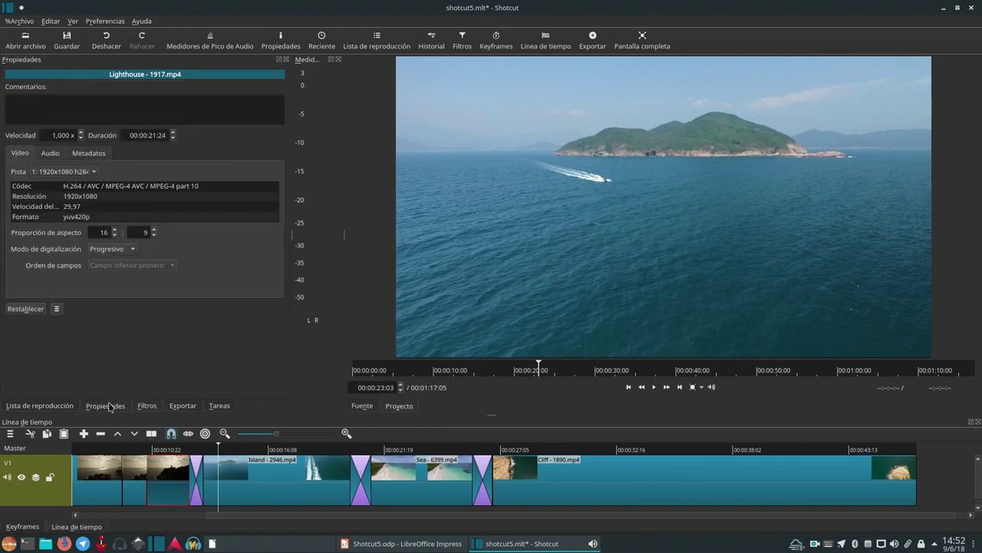
click(145, 405)
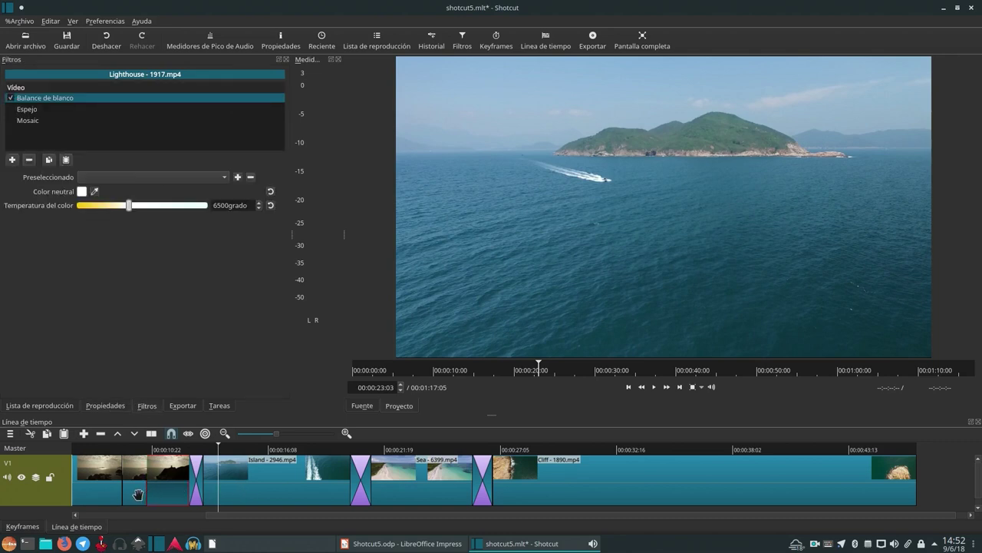
Select the middle Lighthouse segment and play back the timeline from it into the last Lighthouse segment.
click(138, 494)
click(136, 449)
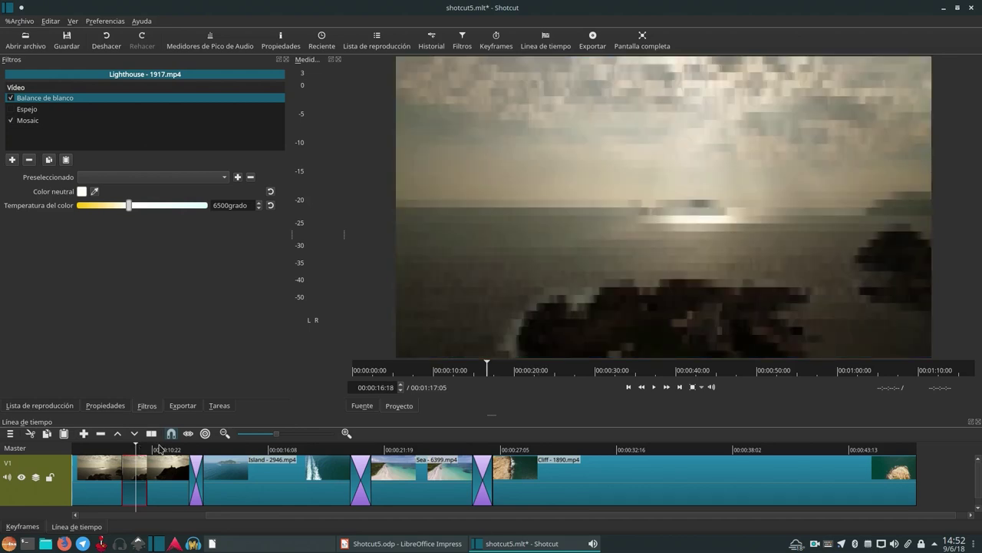
key(space)
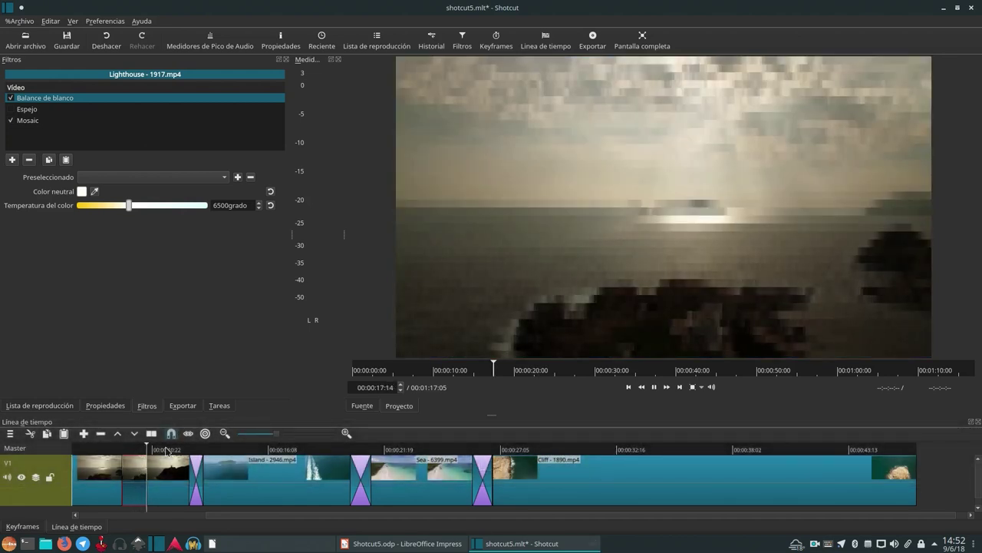
click(74, 242)
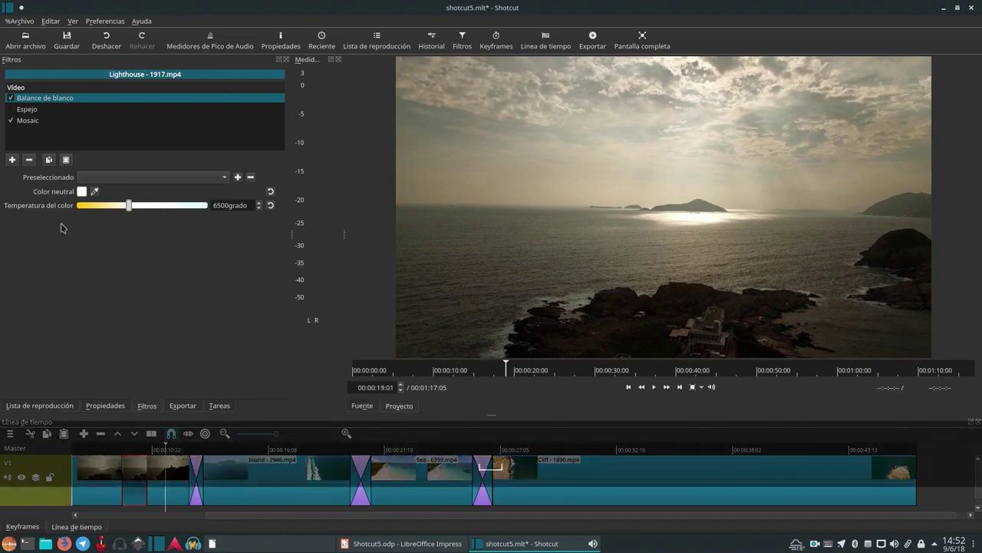
Try the Estabilizar filter on the middle Lighthouse segment, compare its options with the clip properties, and remove it.
click(12, 159)
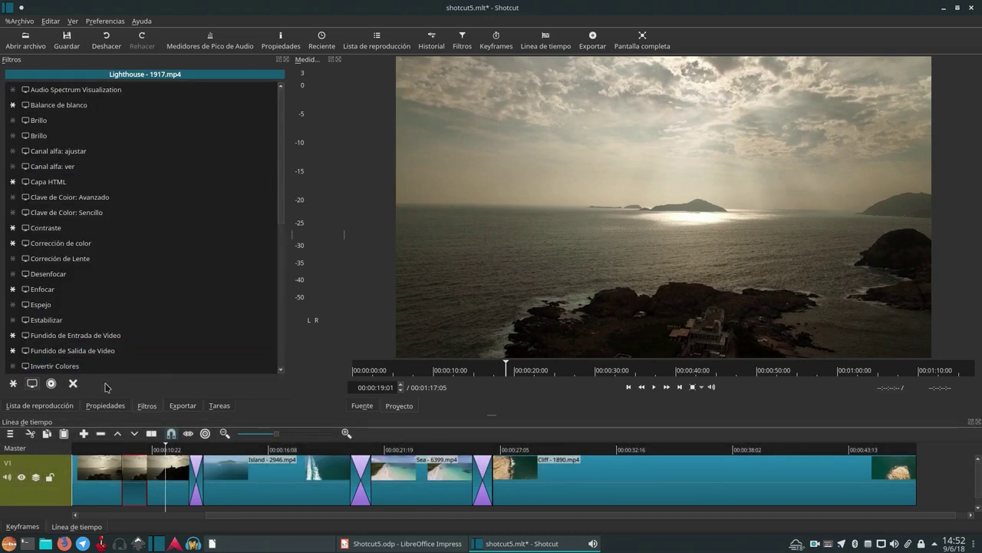
scroll(125, 266, down, 1)
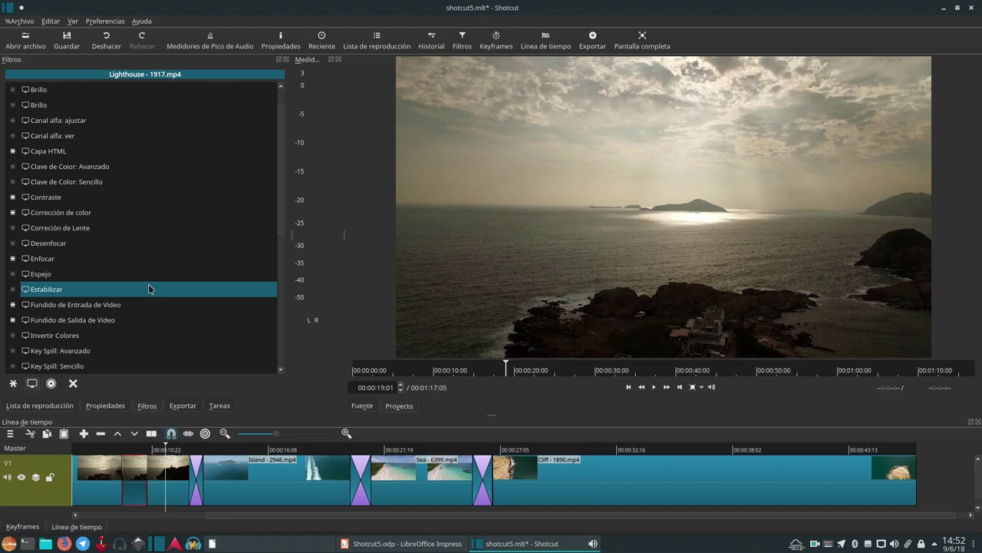
click(149, 288)
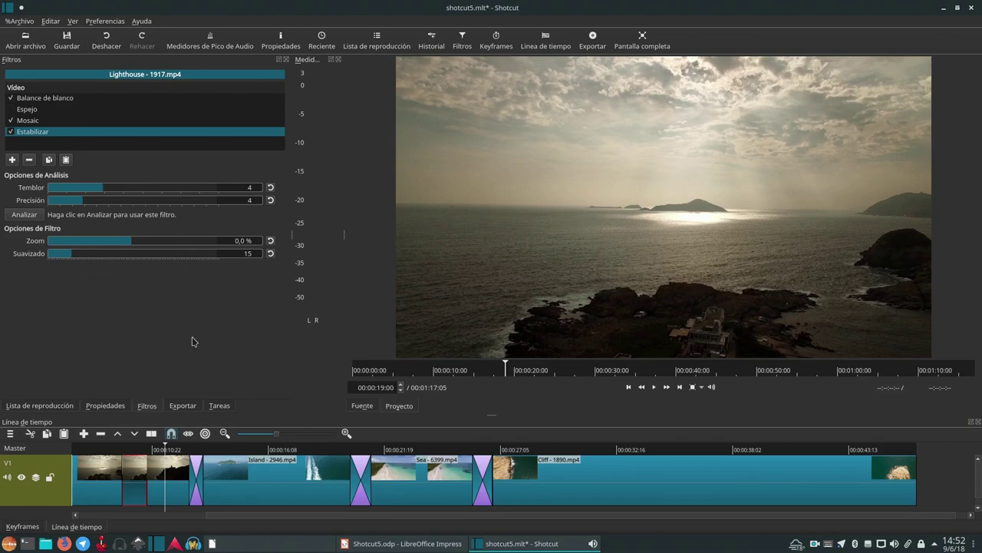
click(108, 408)
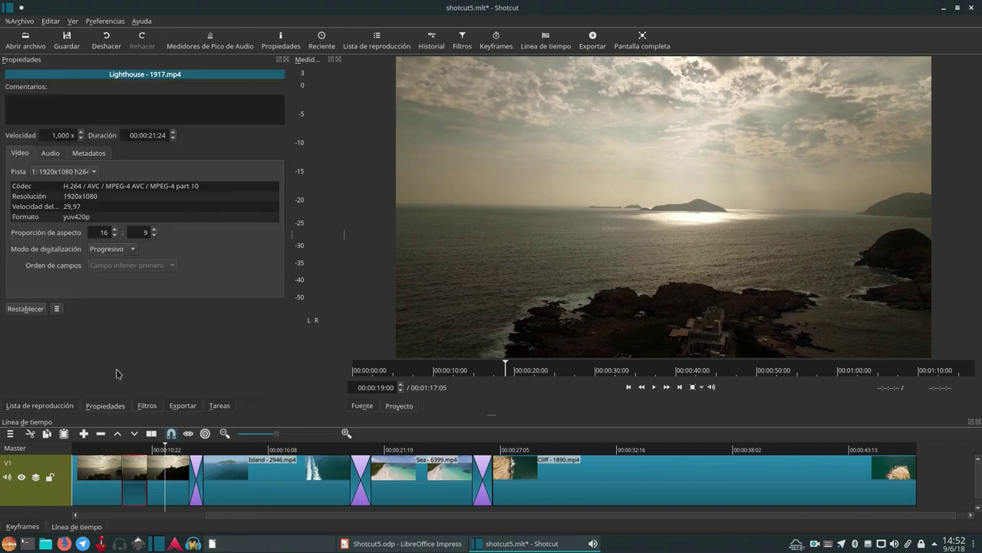
click(145, 405)
click(121, 406)
click(143, 406)
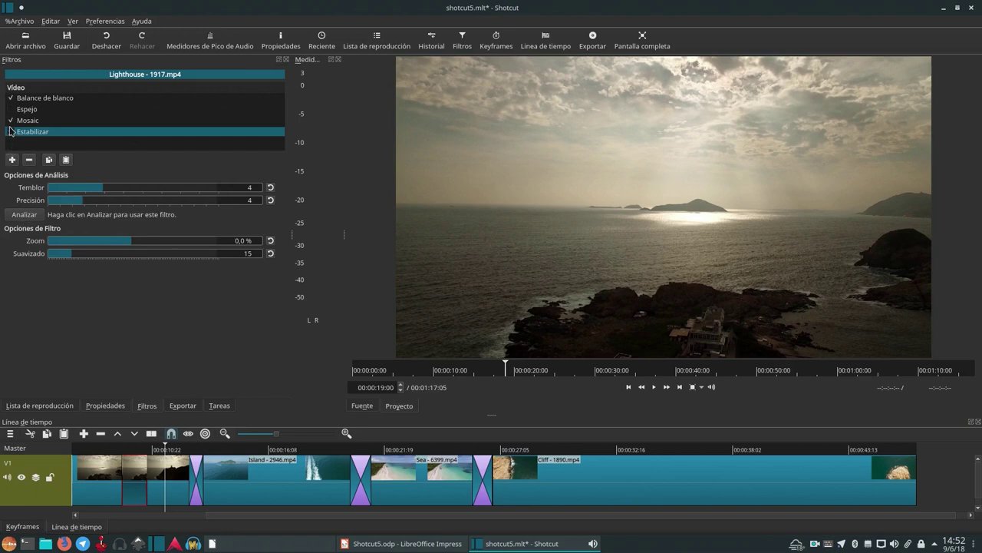
click(29, 160)
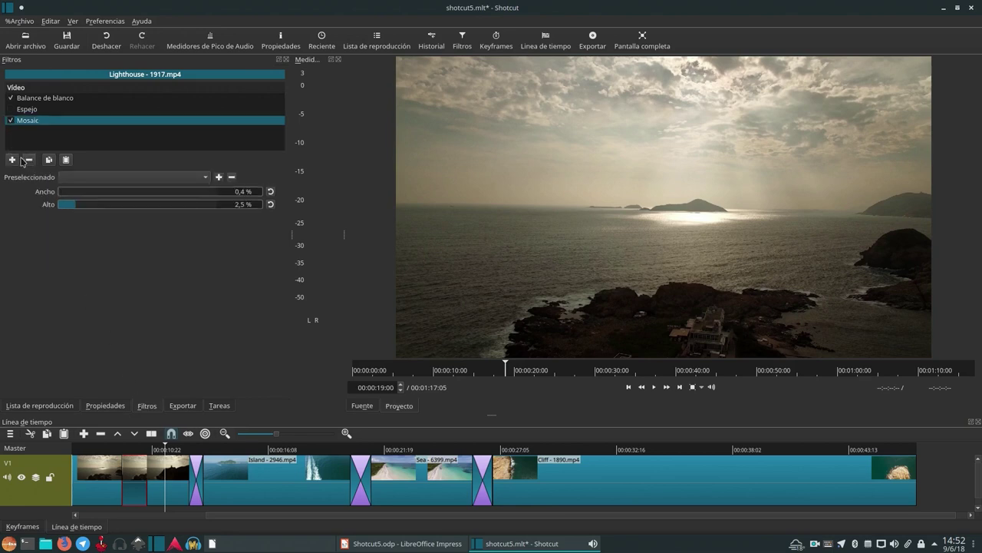
Add the Tamaño y posición filter to the middle Lighthouse segment.
click(13, 160)
scroll(159, 289, down, 5)
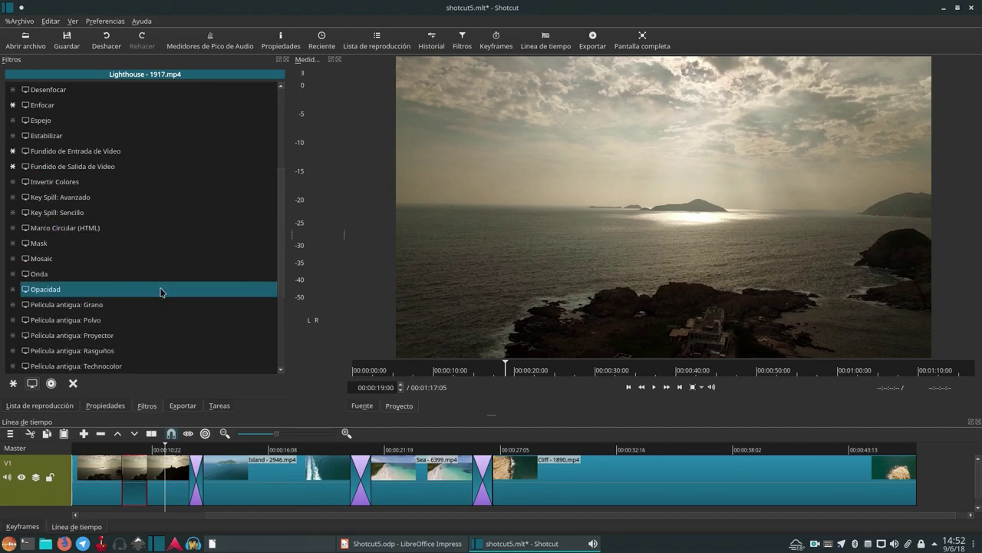
scroll(161, 290, down, 2)
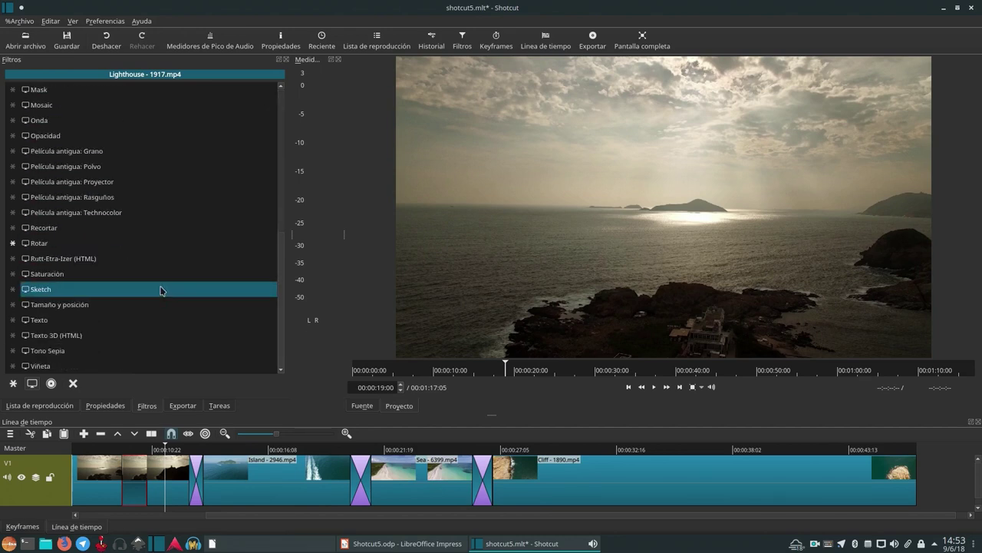
click(140, 306)
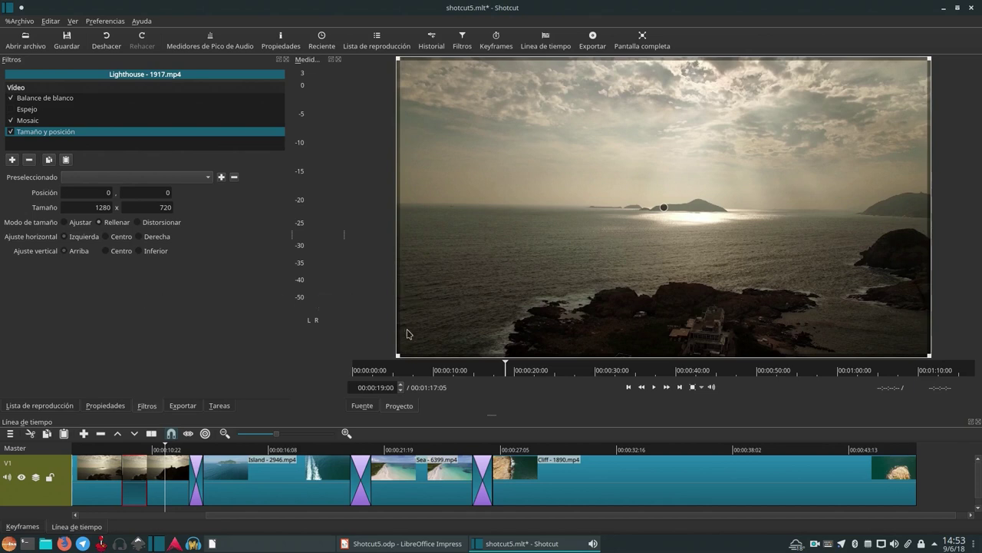
Try to shrink the frame from its lower-left corner, and apply the (predeterminados) preset to the Tamaño y posición filter.
drag(398, 355, 587, 275)
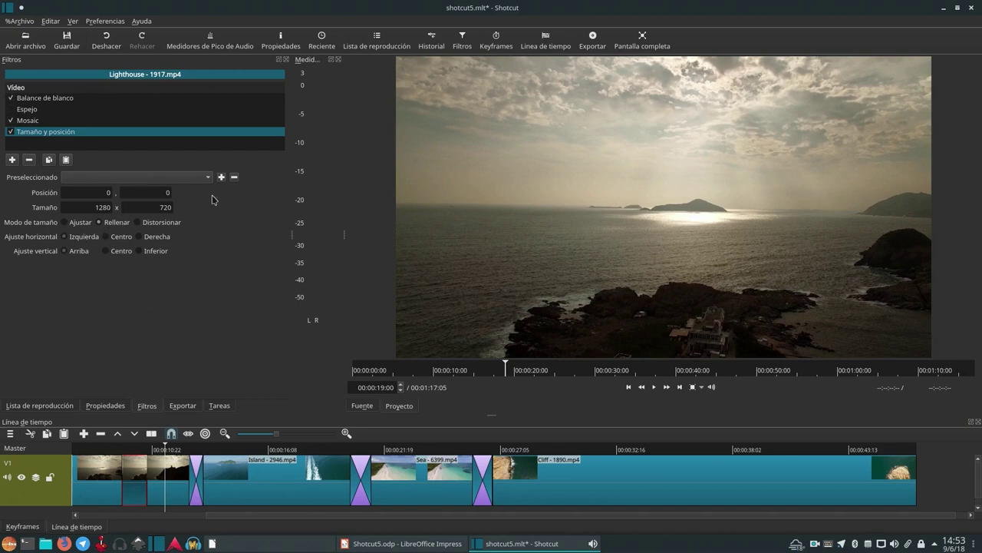
click(188, 178)
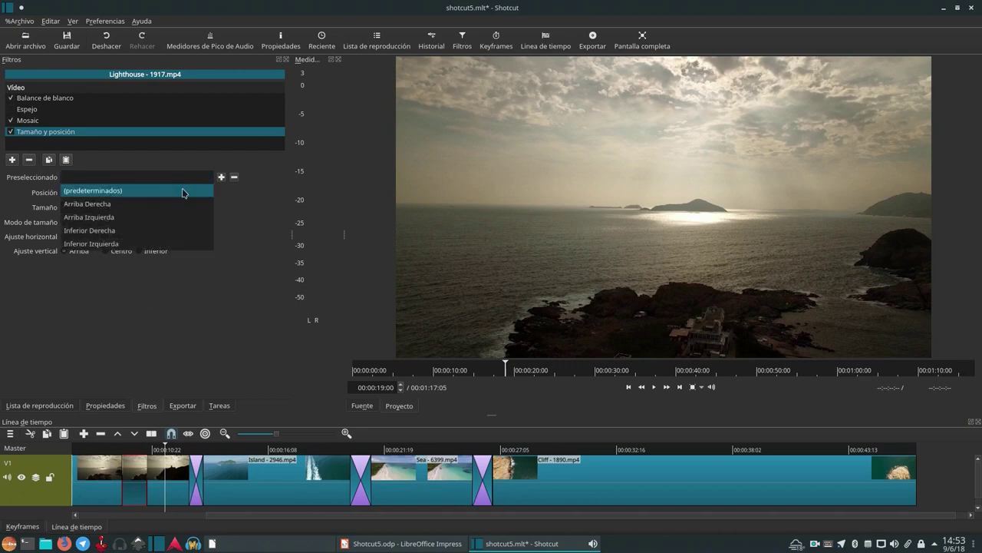
click(184, 193)
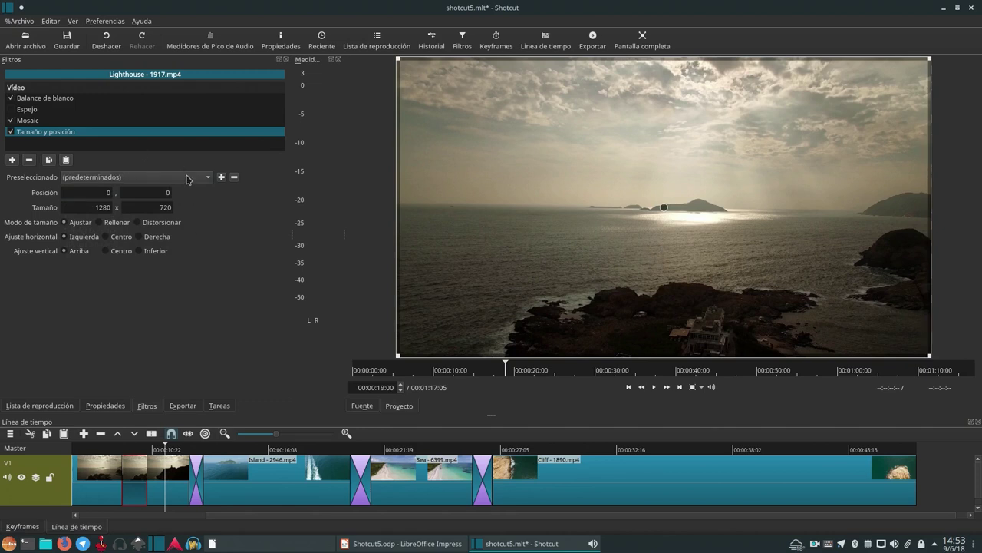
Apply the Arriba Derecha preset to the Tamaño y posición filter and play back the middle Lighthouse segment.
click(190, 185)
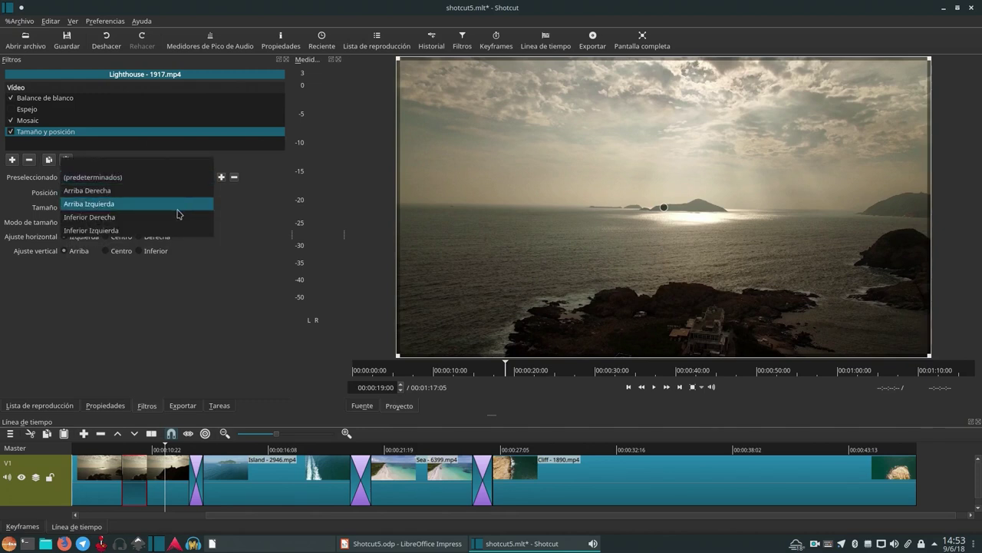
click(178, 192)
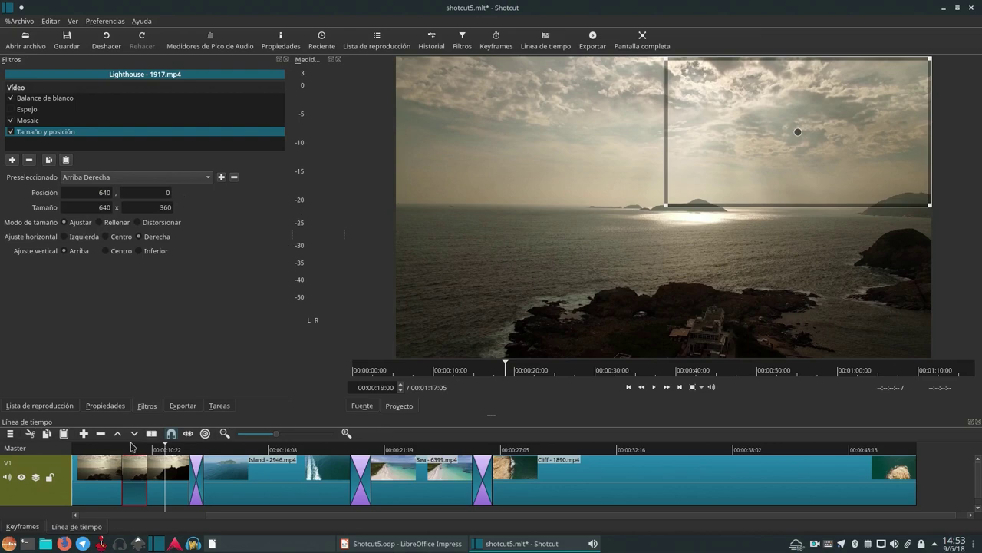
click(107, 450)
key(space)
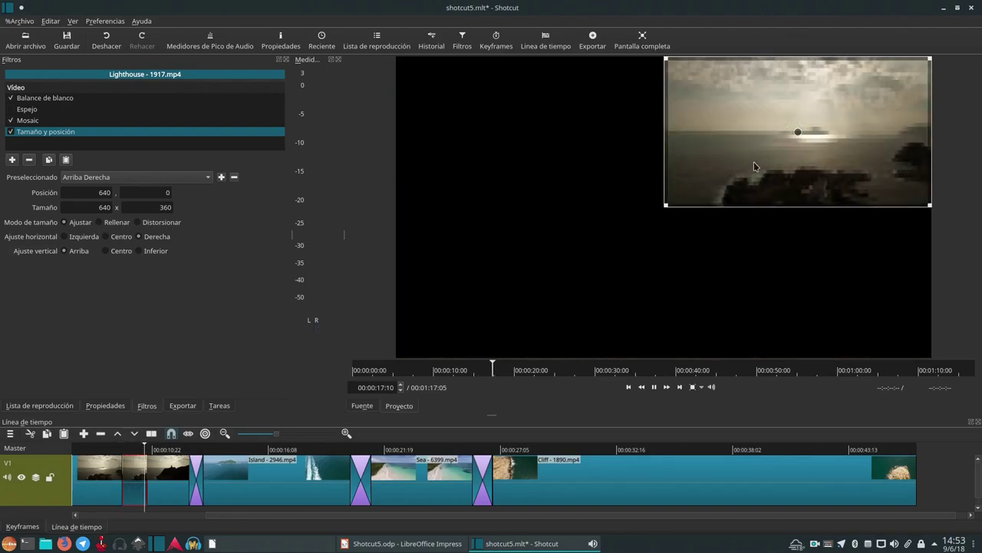
key(space)
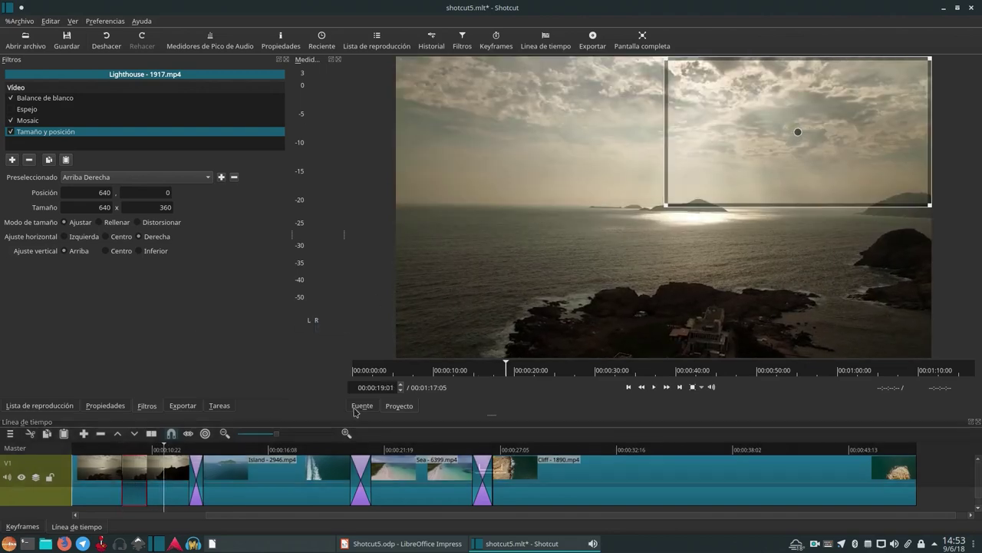
Add a video track above V1 and place Sea - 6399.mp4 from the playlist on it, overlapping the Lighthouse segments.
right_click(44, 504)
click(89, 439)
scroll(223, 455, down, 1)
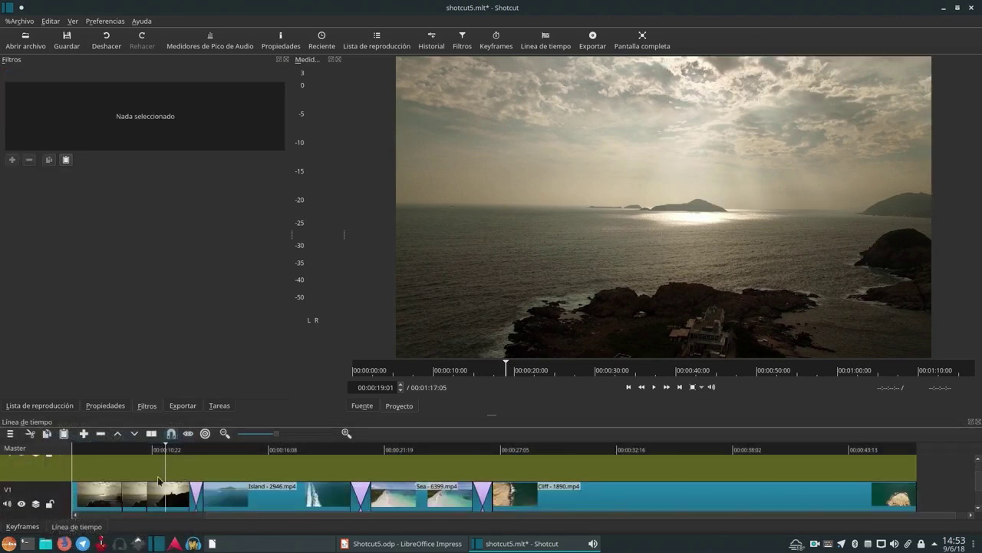
click(46, 407)
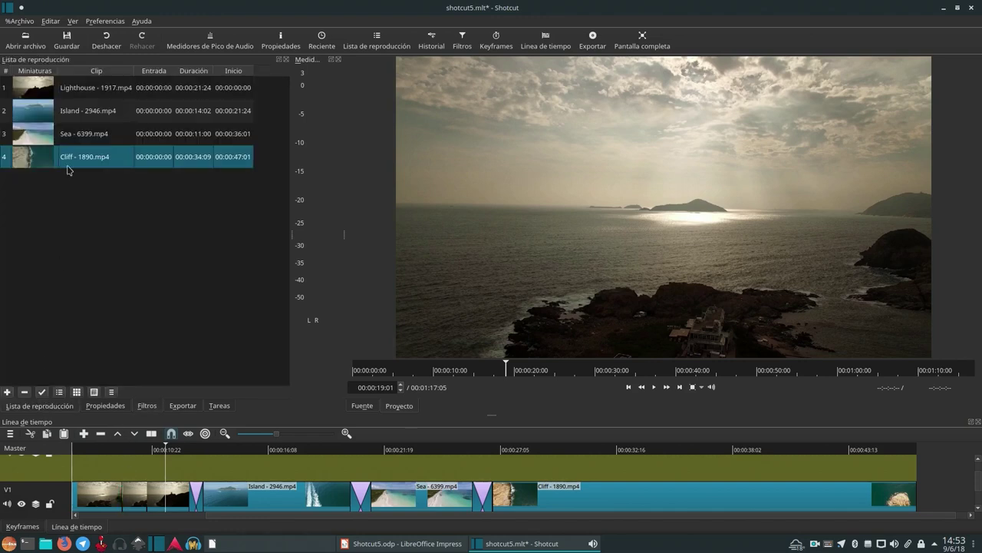
drag(34, 134, 141, 471)
drag(203, 475, 159, 475)
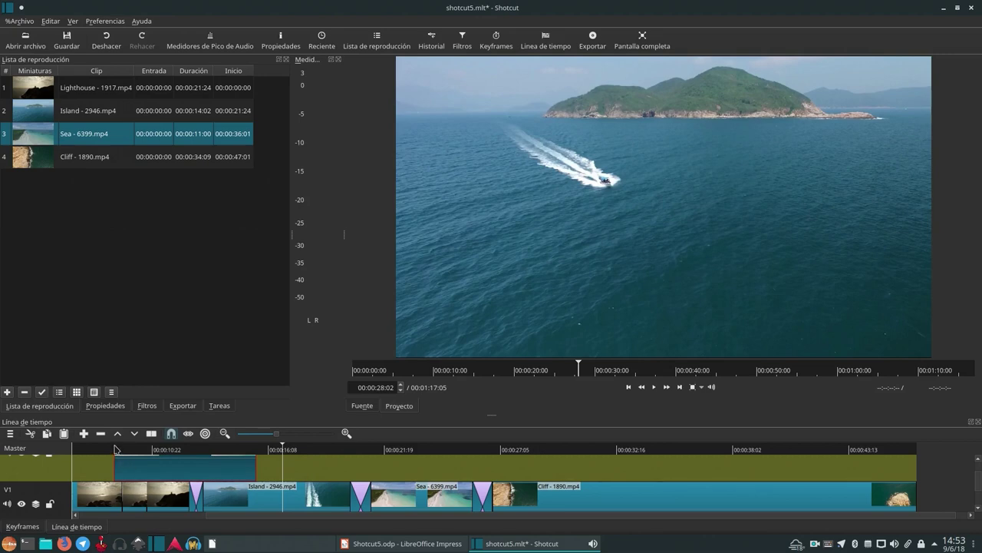
Play back the timeline from the start of the overlaid Sea clip.
click(115, 449)
key(space)
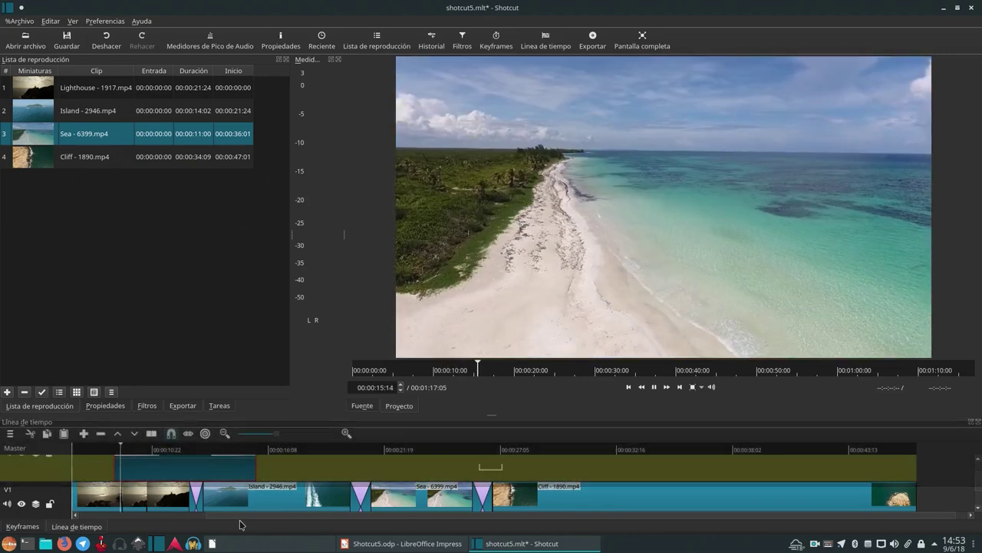
key(space)
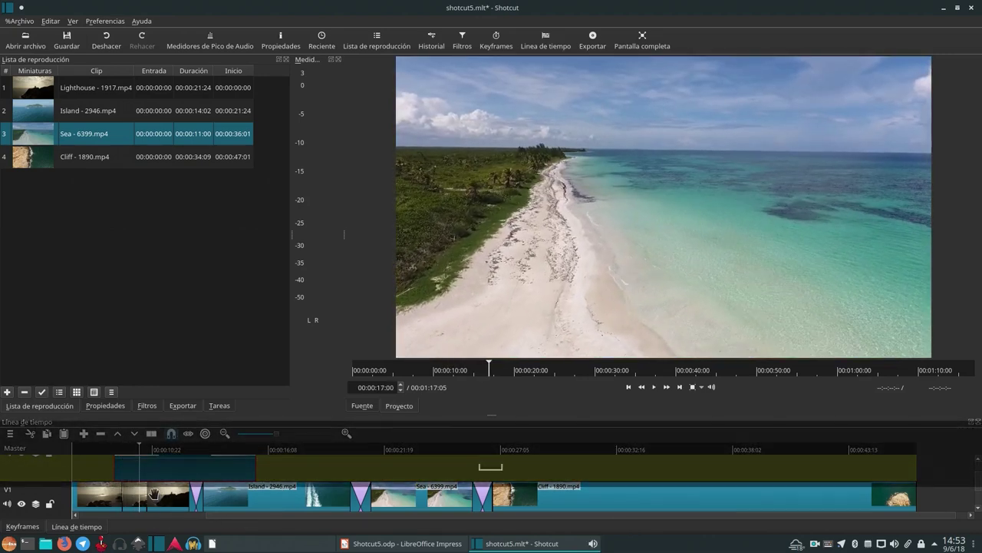
Insert another track between V1 and the track holding the overlaid Sea clip.
scroll(115, 461, down, 2)
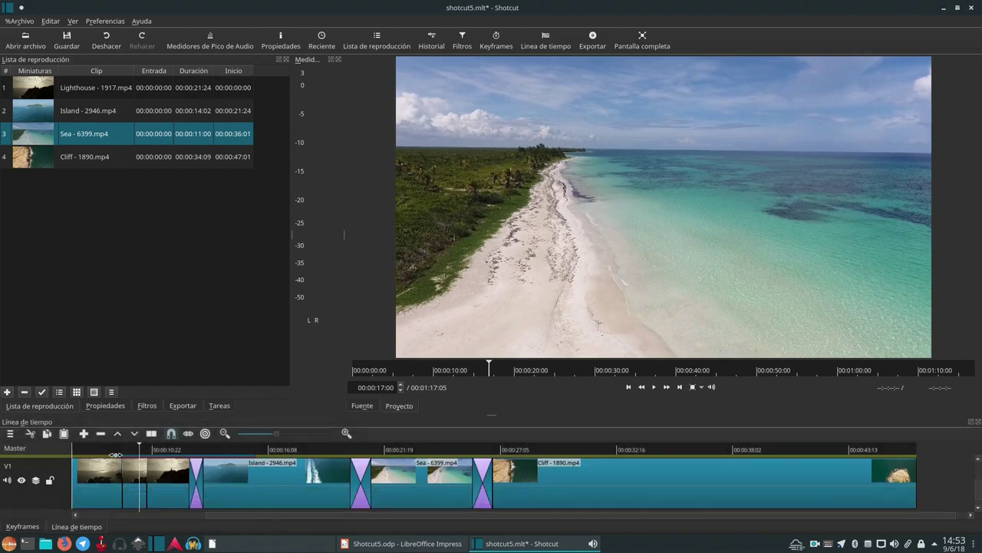
scroll(115, 454, up, 2)
scroll(115, 455, down, 3)
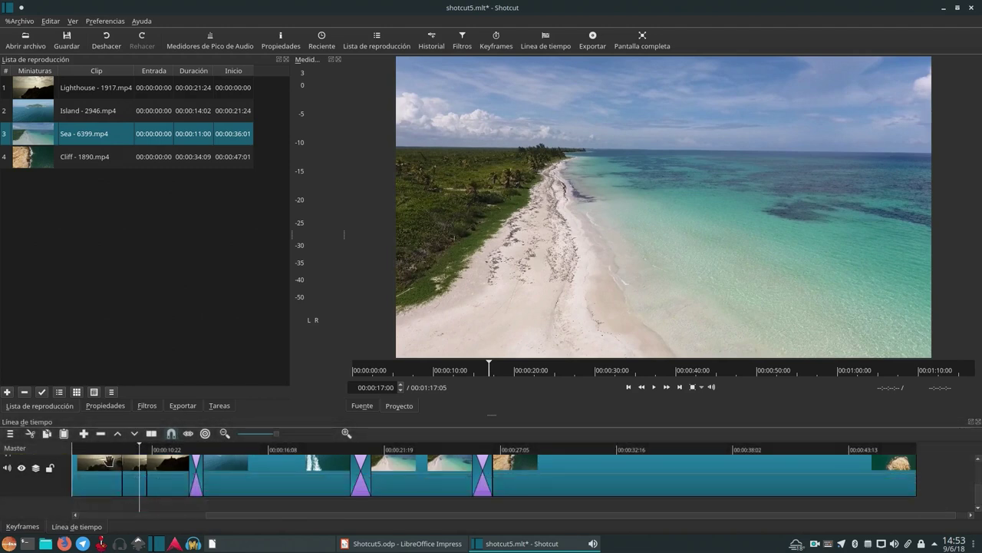
right_click(45, 496)
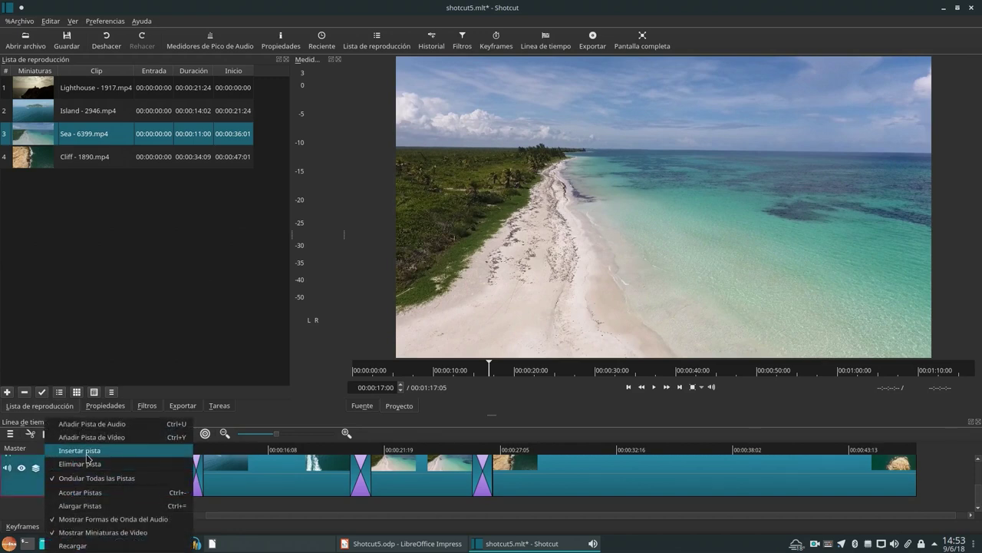
click(86, 452)
scroll(179, 478, down, 2)
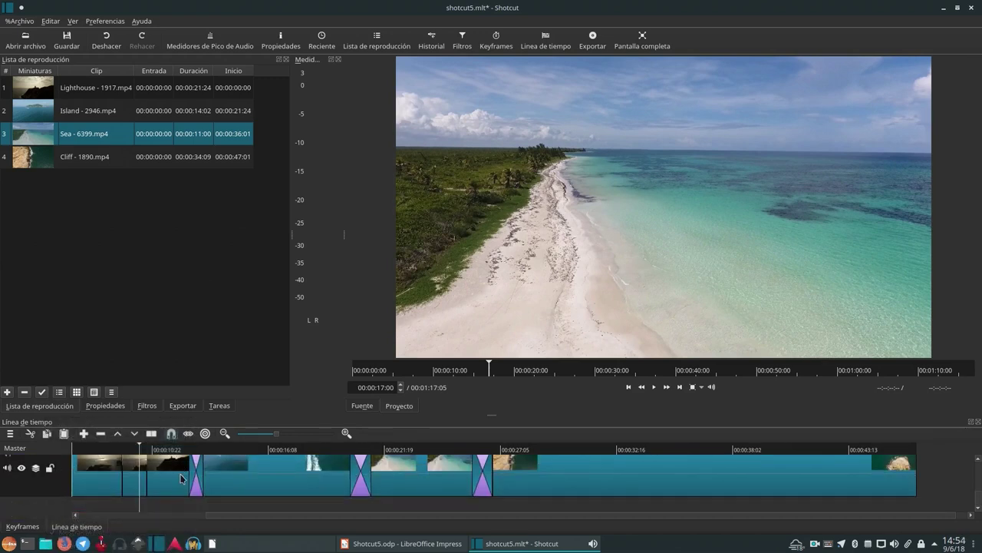
scroll(182, 479, up, 2)
scroll(181, 478, up, 2)
scroll(180, 478, down, 2)
scroll(180, 478, up, 1)
scroll(180, 478, down, 2)
scroll(180, 478, up, 3)
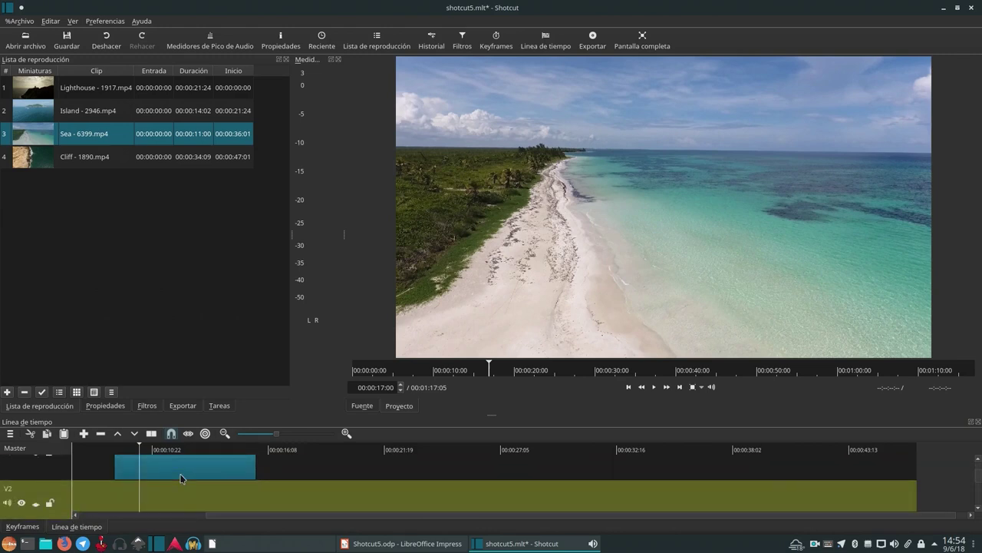
Move the overlaid Sea clip down onto V2 and enlarge the timeline area so all three tracks fit.
drag(187, 500, 189, 513)
scroll(197, 470, down, 2)
scroll(196, 470, down, 1)
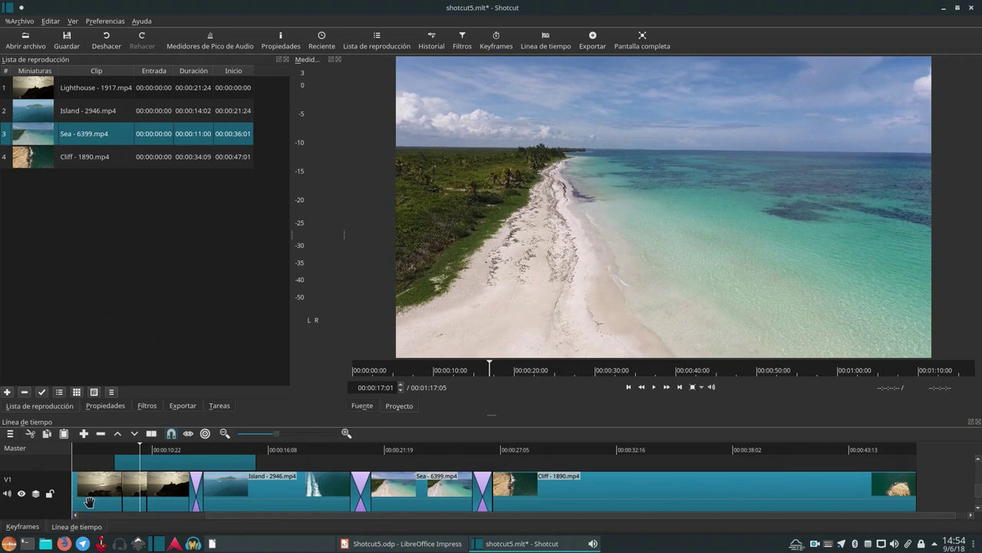
drag(103, 466, 105, 464)
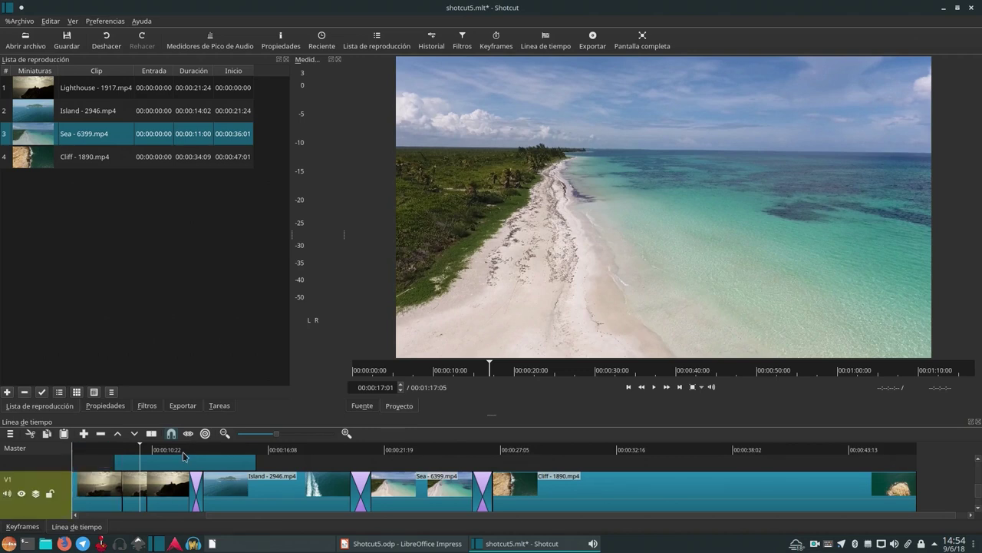
drag(185, 457, 261, 496)
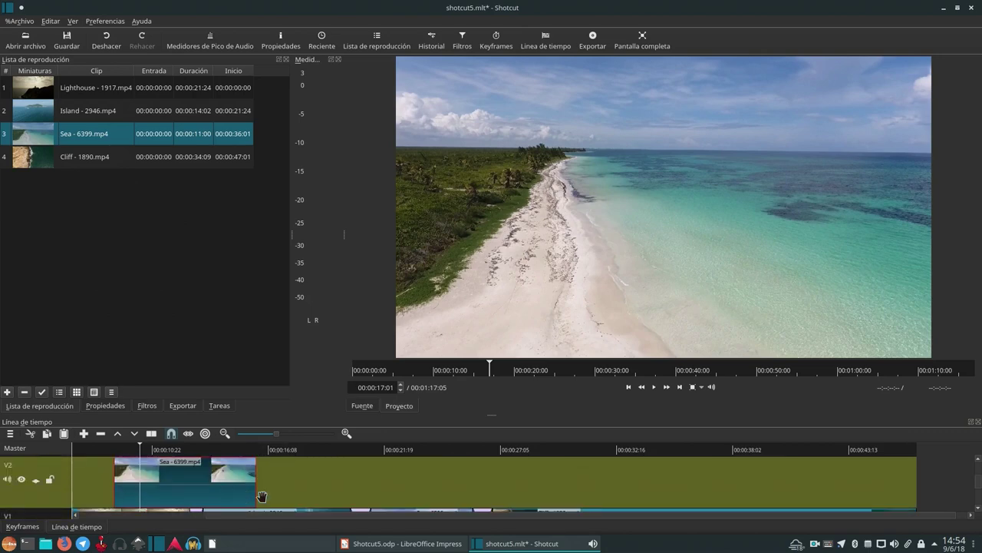
drag(492, 414, 495, 296)
drag(179, 421, 529, 438)
Move the V2 Sea clip over the Sea–Cliff transition and raise the first two Lighthouse segments from V1 to V2.
click(102, 470)
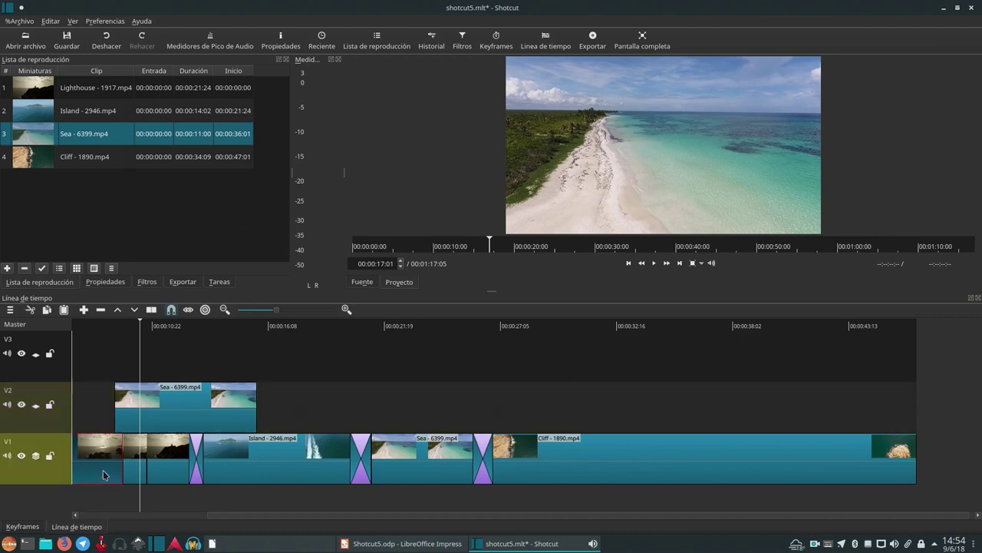
click(134, 482)
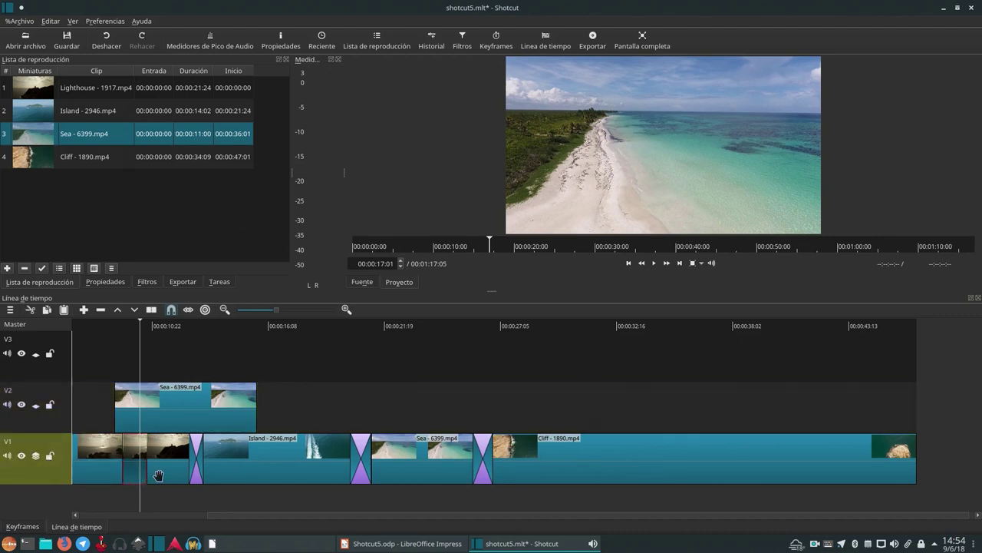
click(164, 477)
drag(121, 476, 506, 404)
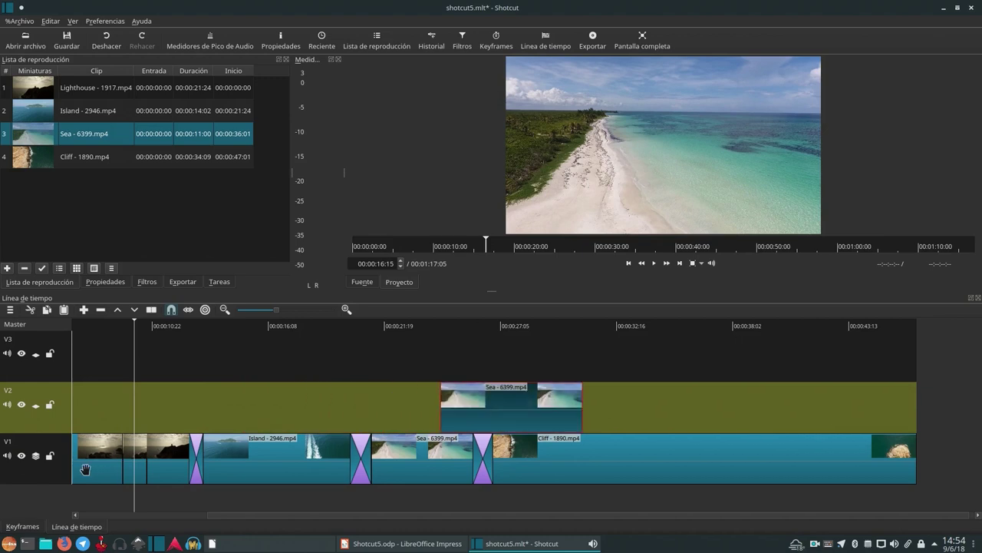
drag(100, 383, 134, 408)
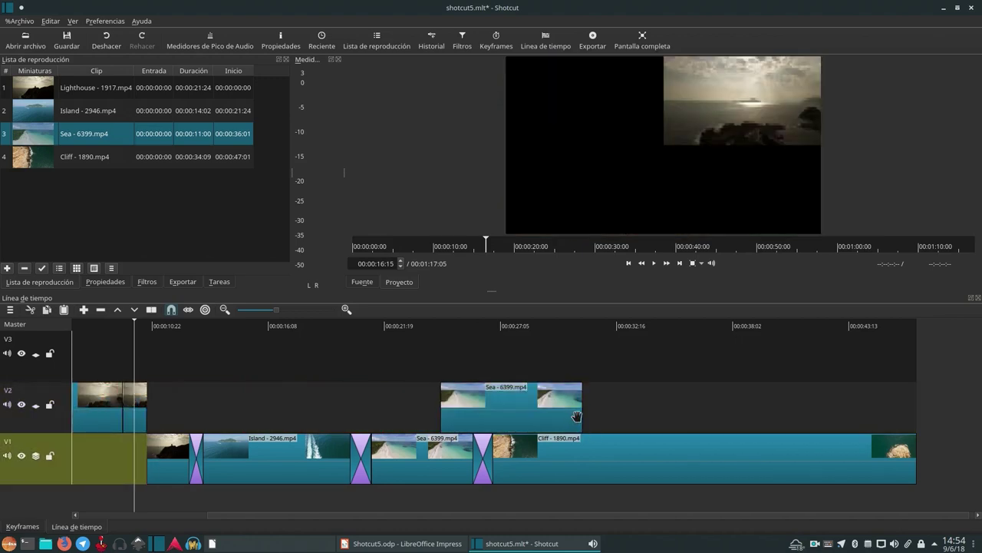
Shorten the V2 Sea clip at its end and move it to V1, directly before the remaining Lighthouse segment.
drag(583, 417, 527, 417)
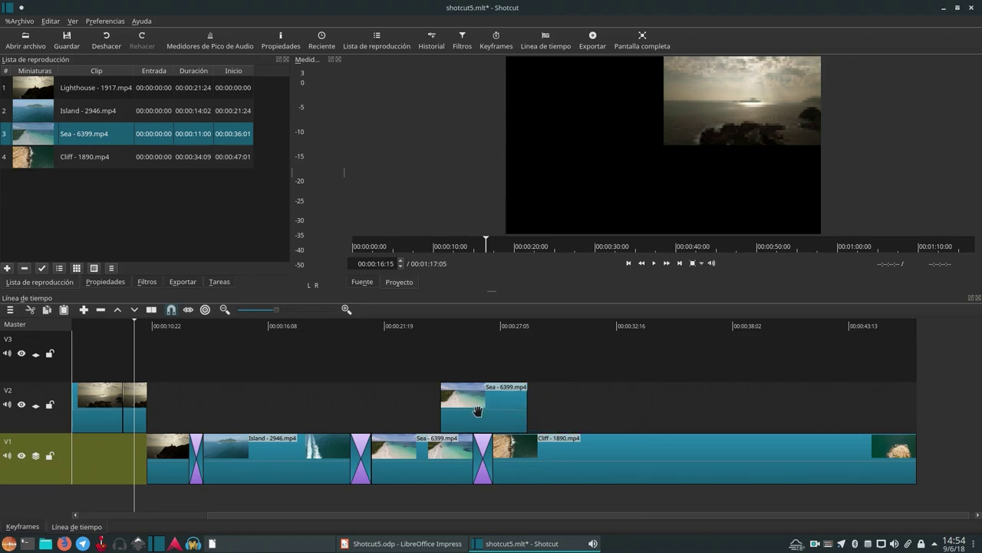
drag(347, 429, 27, 455)
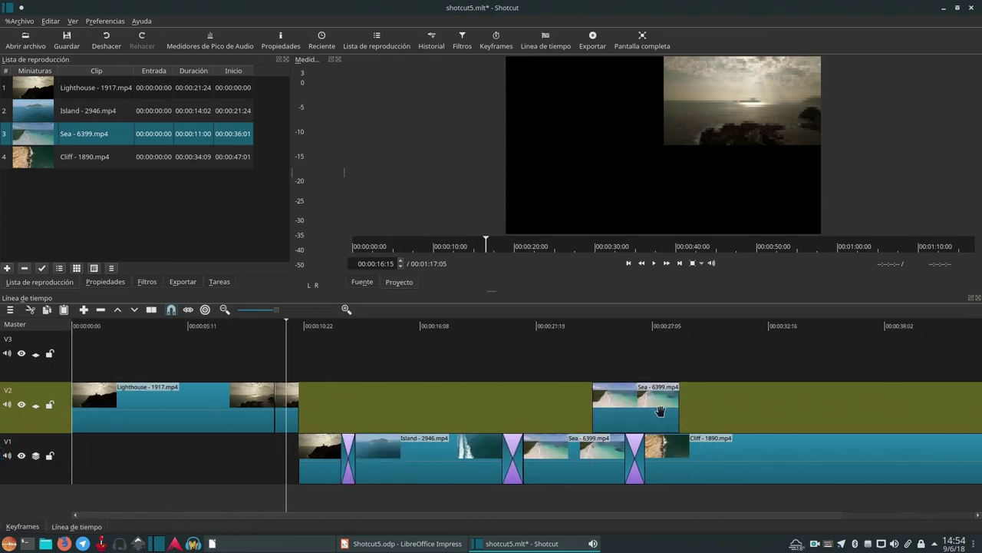
drag(268, 435, 13, 447)
drag(618, 417, 258, 462)
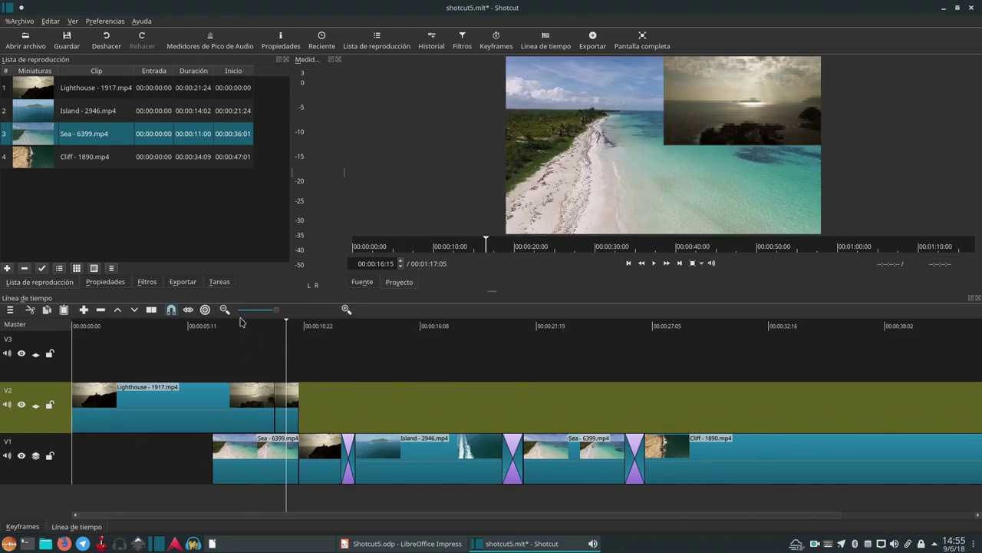
Play back the composite of the Lighthouse segments over the Sea clip.
key(space)
click(231, 323)
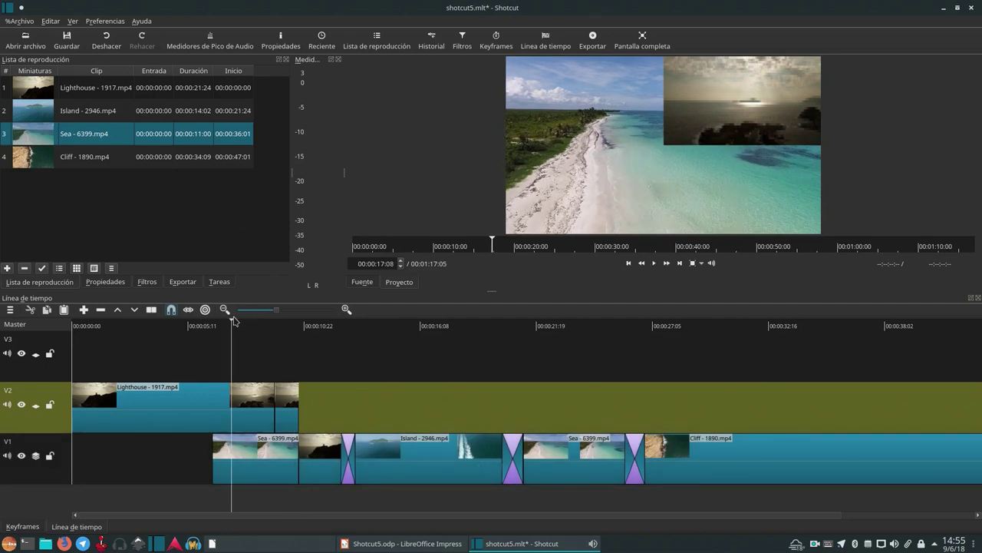
key(space)
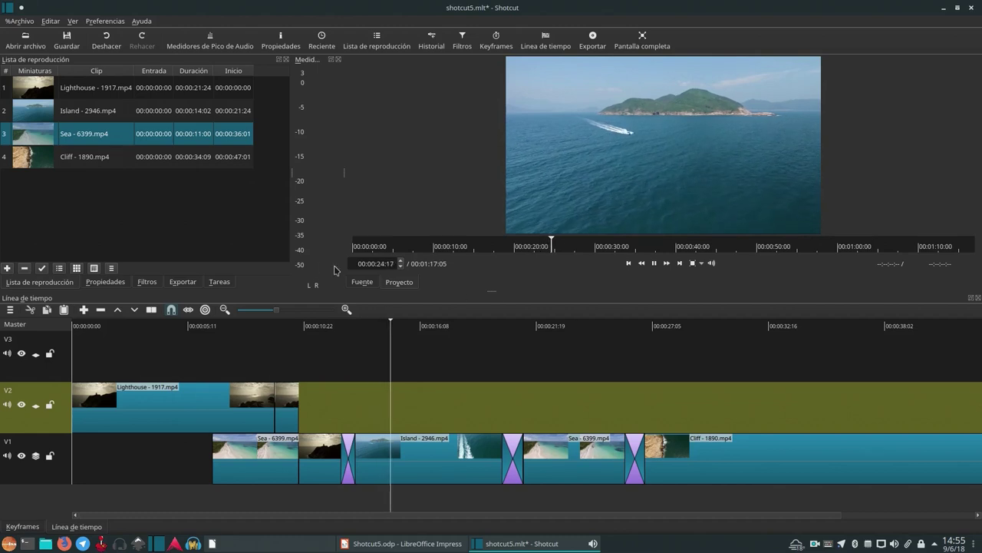
Stop playback and add the Sketch filter to the first Lighthouse segment on V2.
click(147, 282)
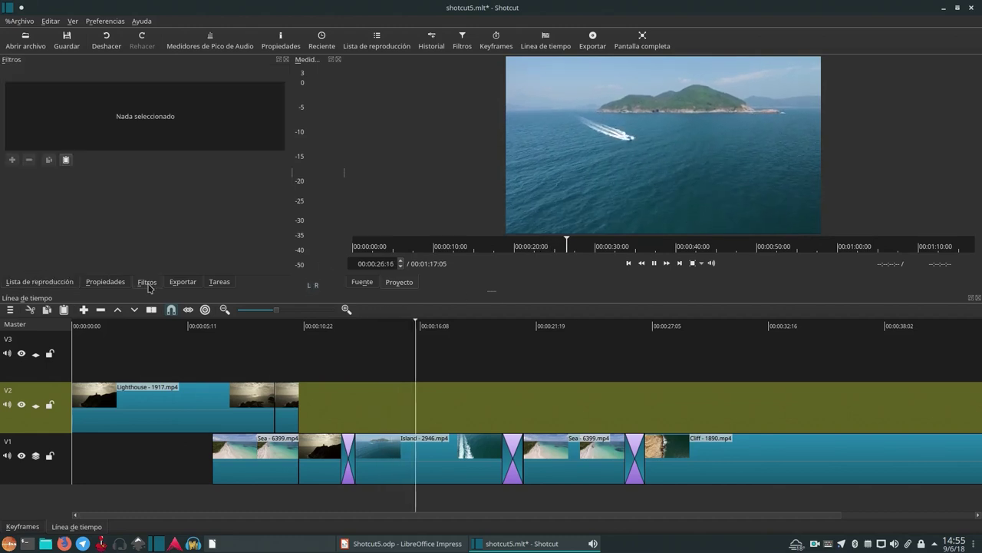
key(space)
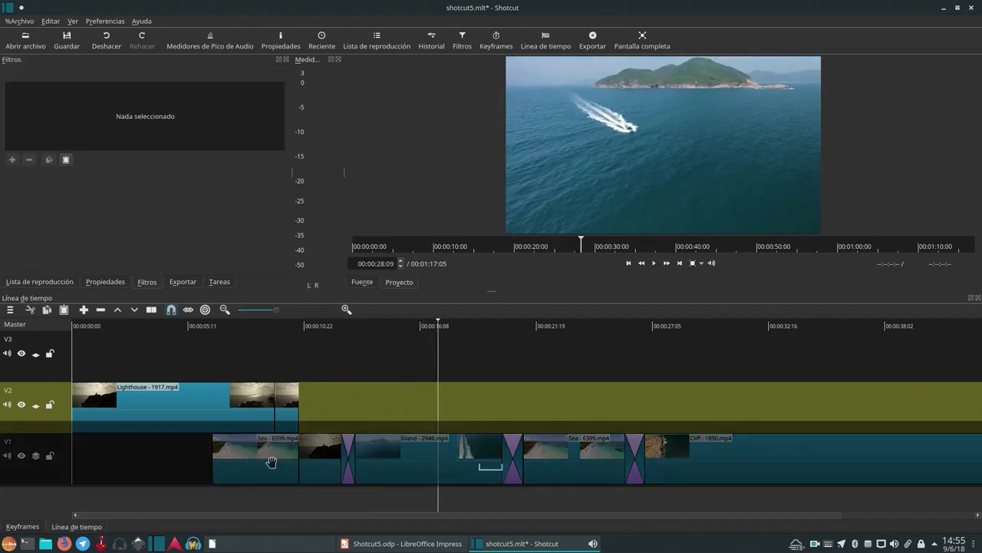
click(255, 461)
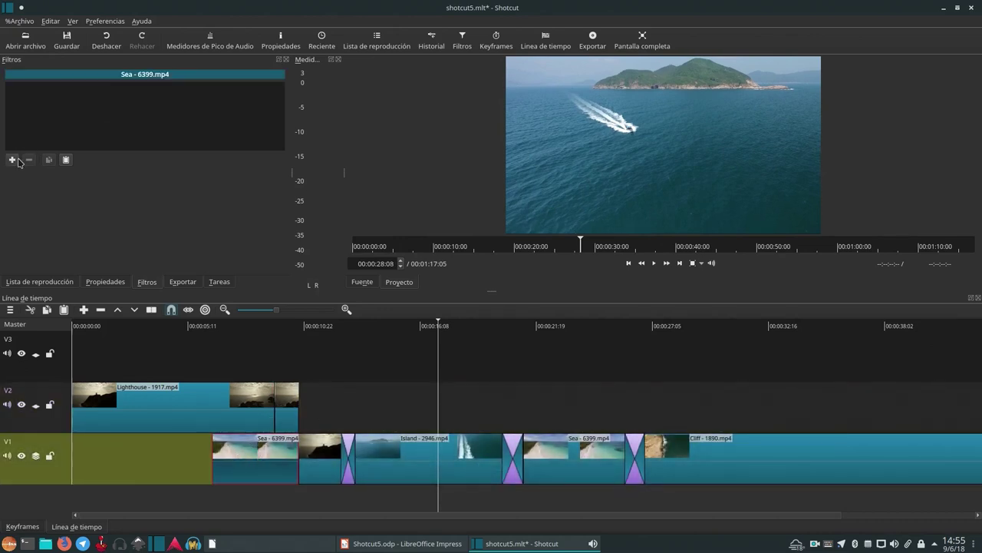
click(231, 415)
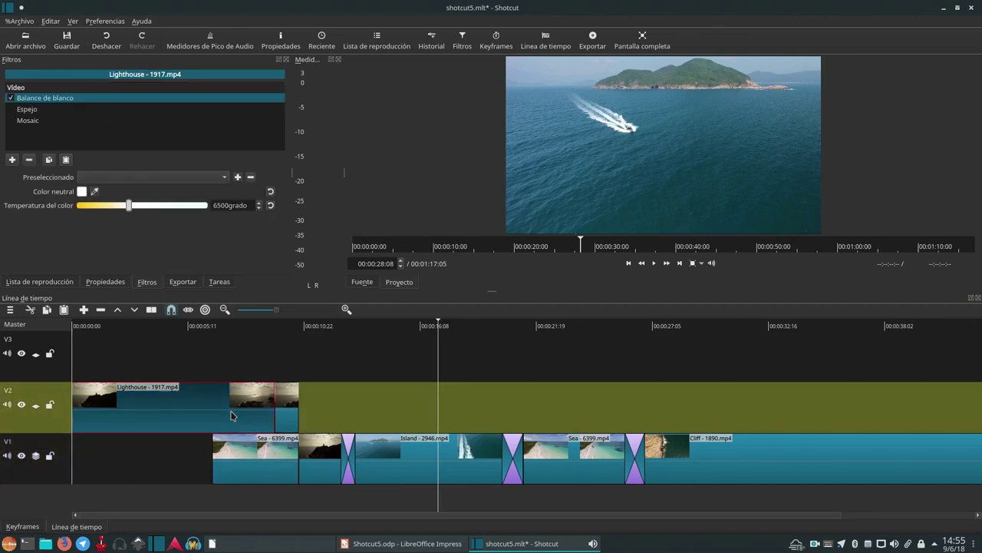
click(12, 160)
scroll(108, 204, down, 6)
scroll(108, 204, down, 3)
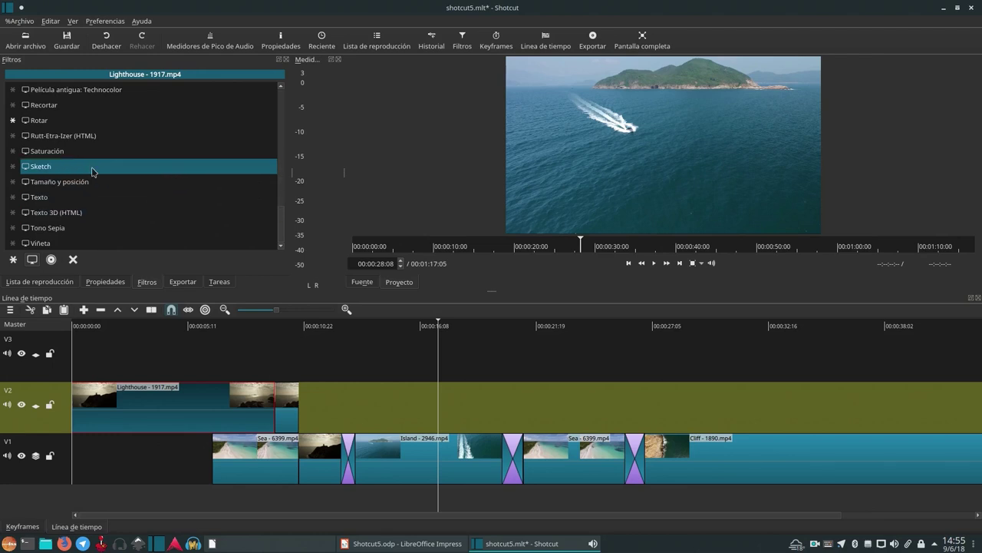
click(92, 171)
Preview the Sketch filter, set its Color to 74 %, and play back the timeline into the Island clip.
click(151, 326)
key(space)
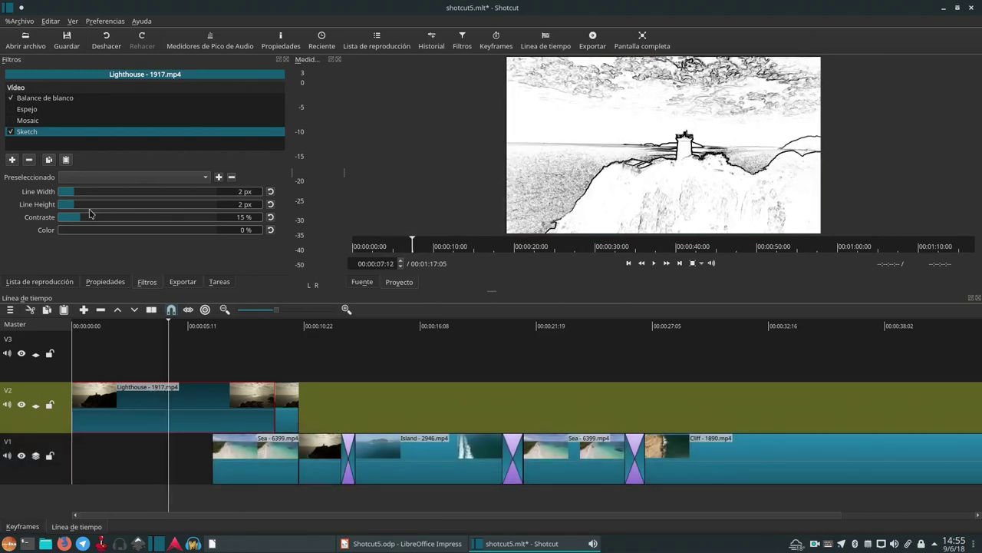
key(space)
mouse_move(98, 234)
mouse_down()
mouse_move(204, 230)
mouse_move(177, 233)
mouse_up()
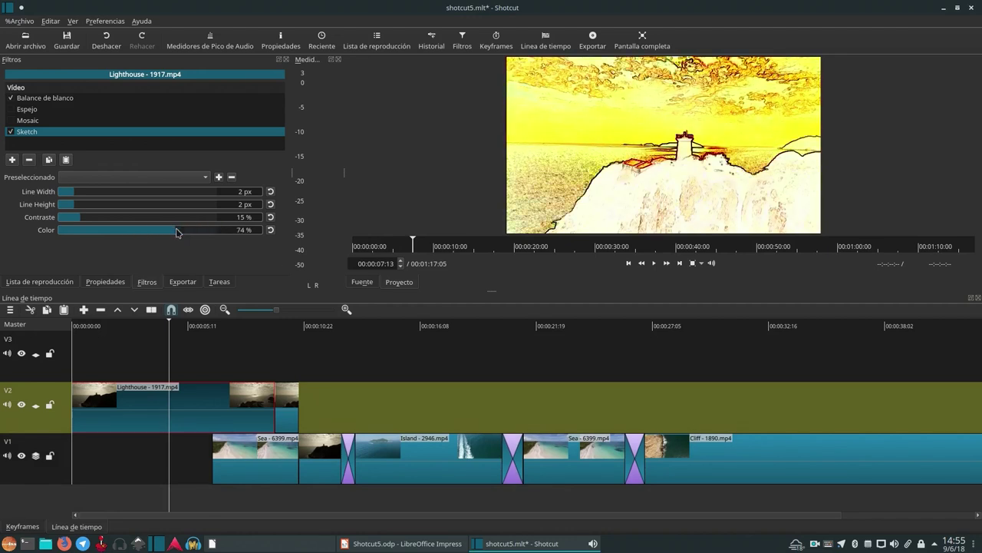
key(space)
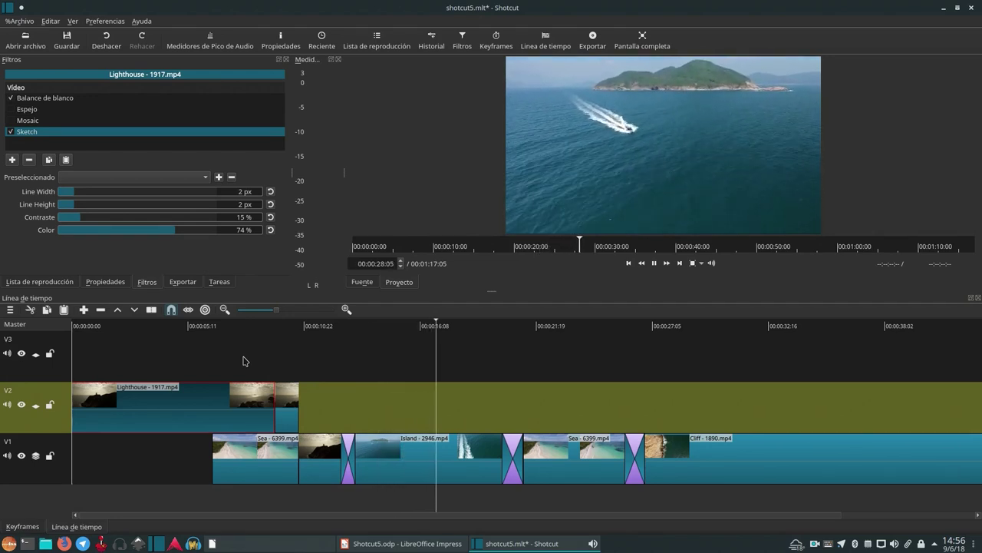
key(space)
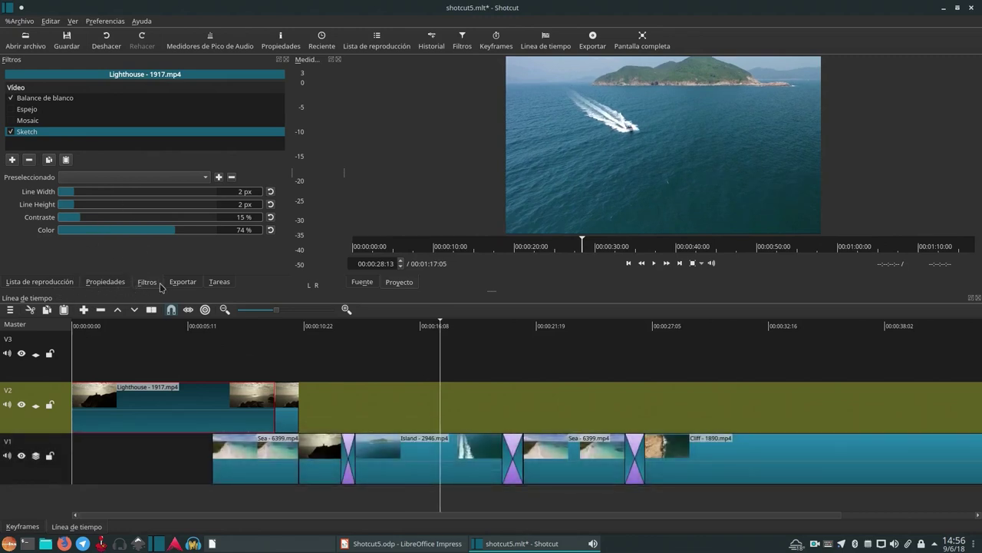
Add the Rotar video filter to the first Lighthouse segment on V2.
click(11, 159)
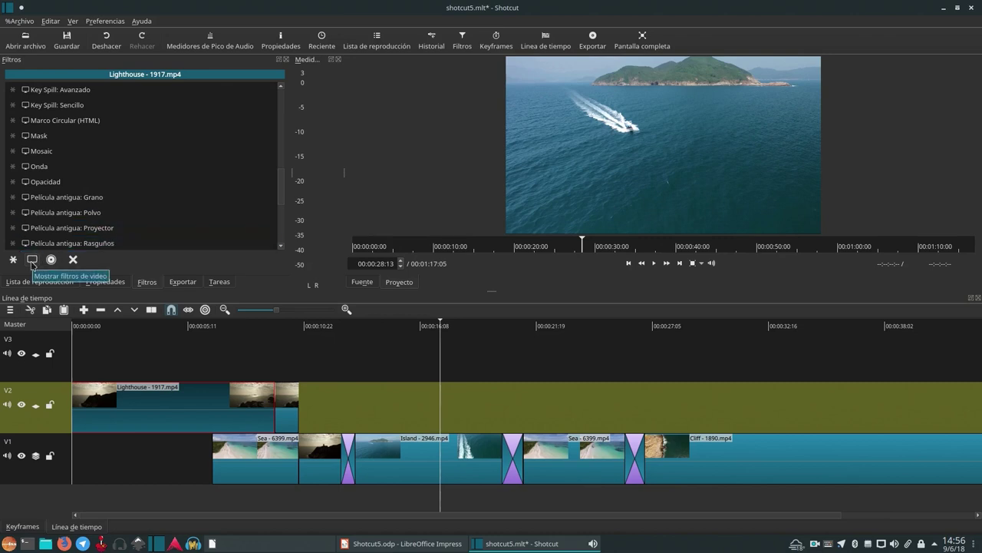
scroll(72, 172, down, 1)
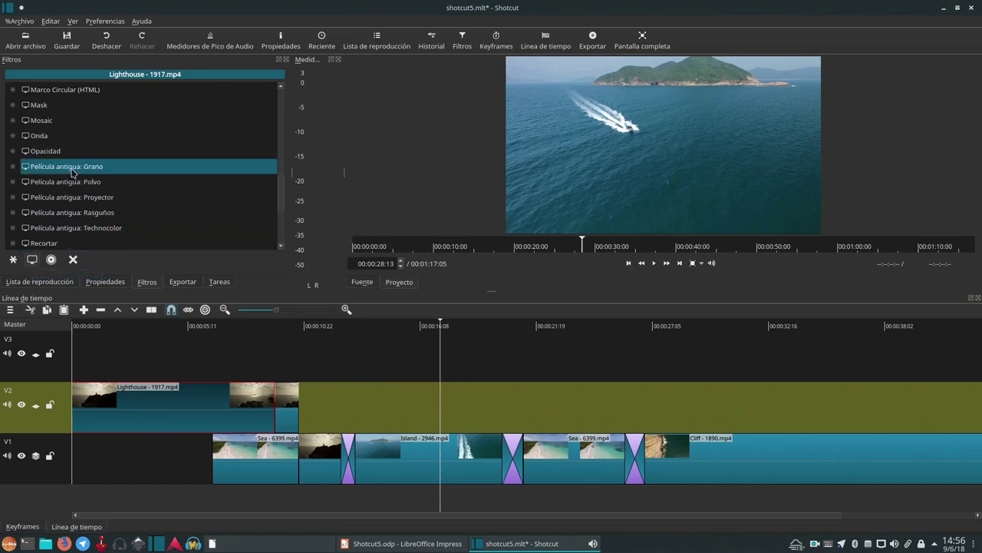
scroll(72, 172, down, 2)
scroll(72, 172, down, 1)
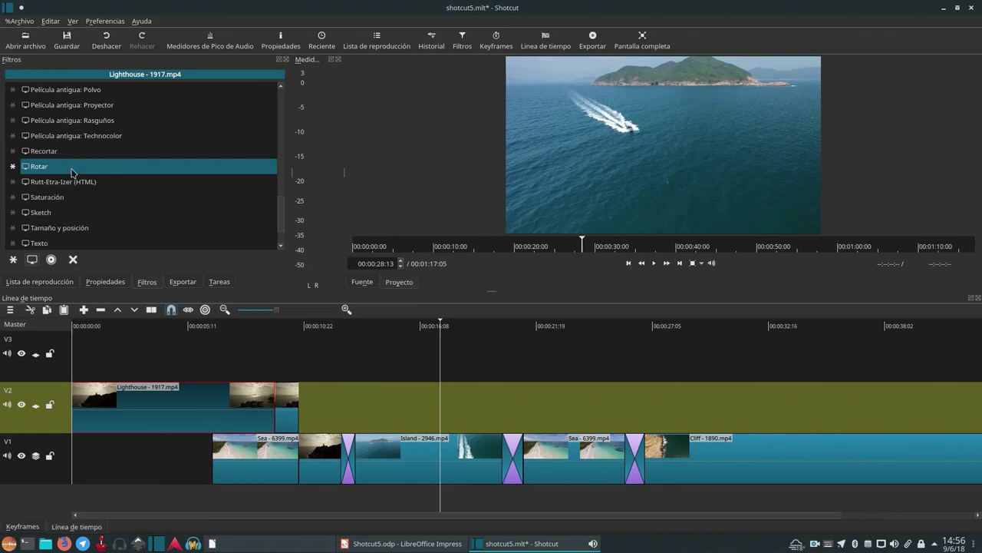
click(72, 168)
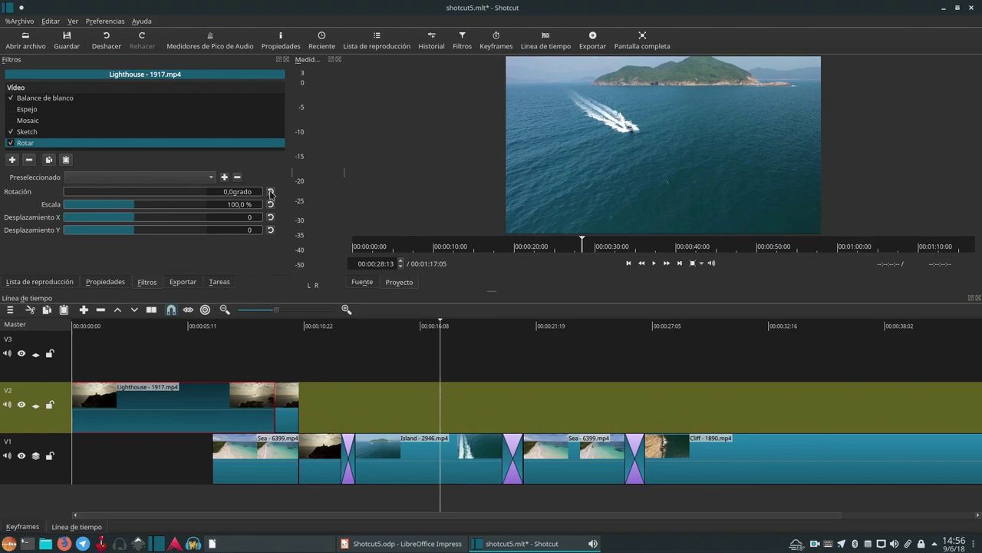
Preview the rotation on the first Lighthouse segment and set the Rotar filter's Rotación to 180 degrees.
drag(94, 196, 128, 193)
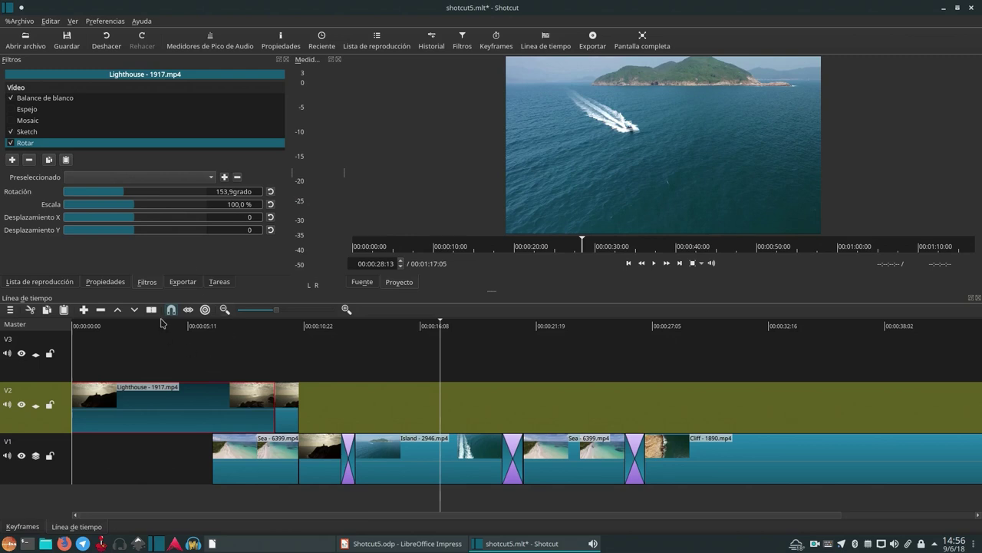
click(163, 330)
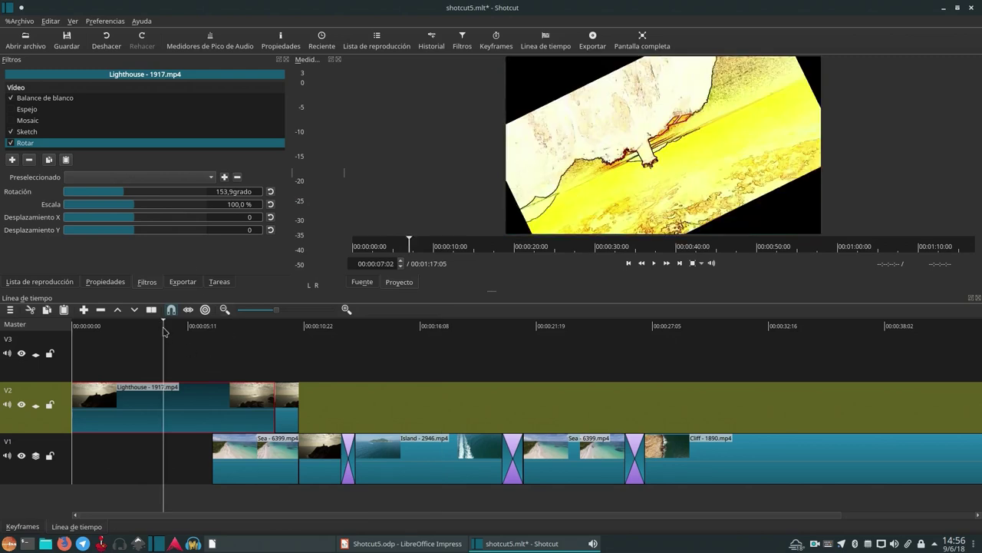
drag(123, 197, 105, 186)
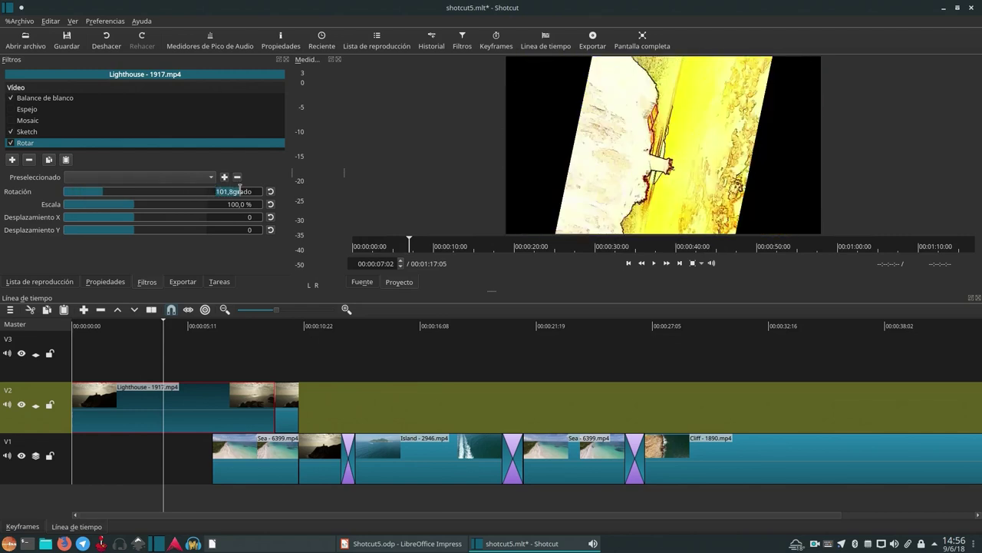
text(1)
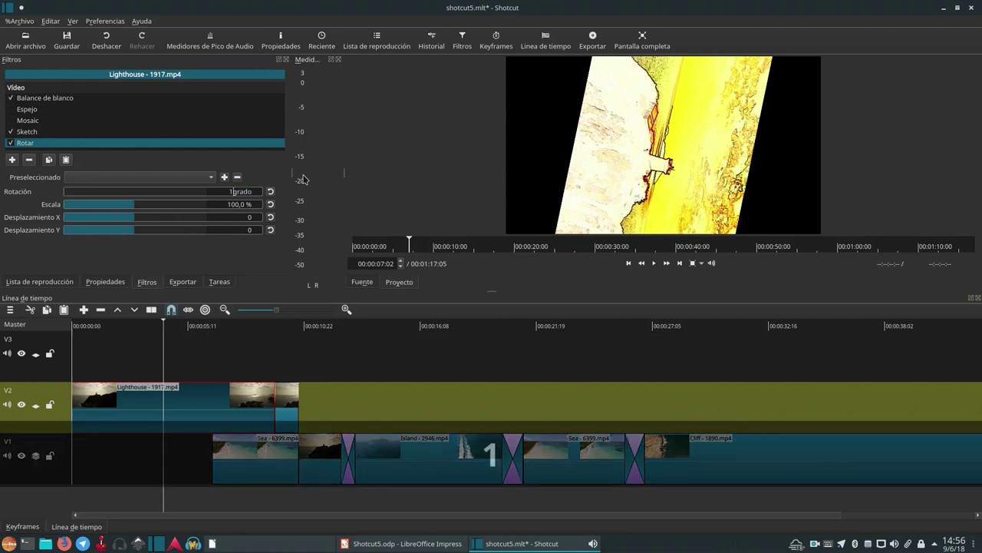
text(80)
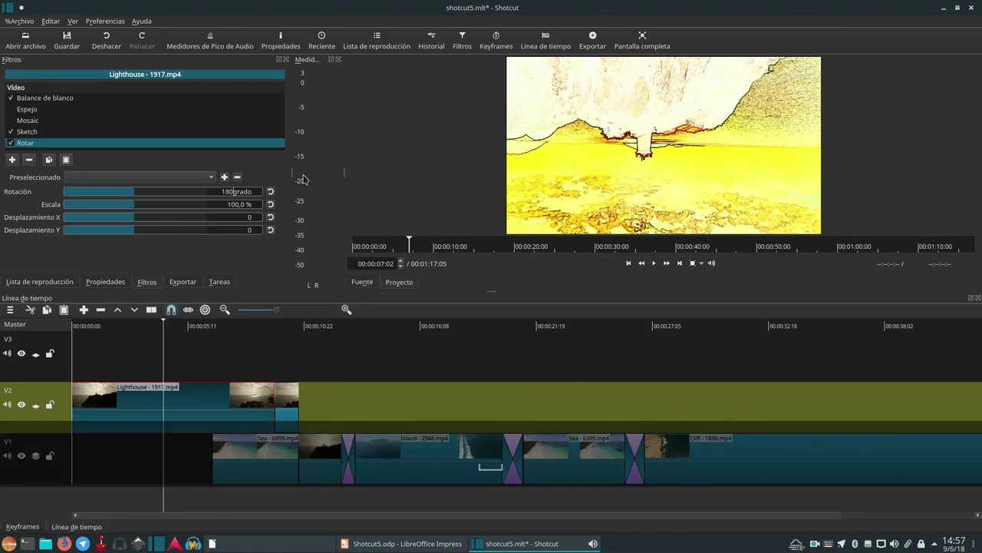
Disable the Sketch filter on the Lighthouse segment and briefly play back the rotated footage.
click(11, 132)
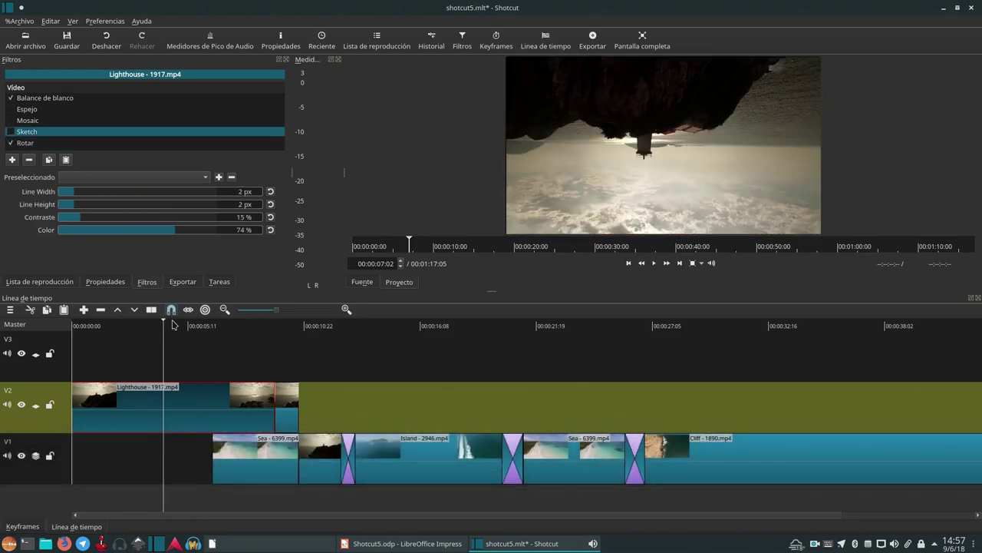
key(space)
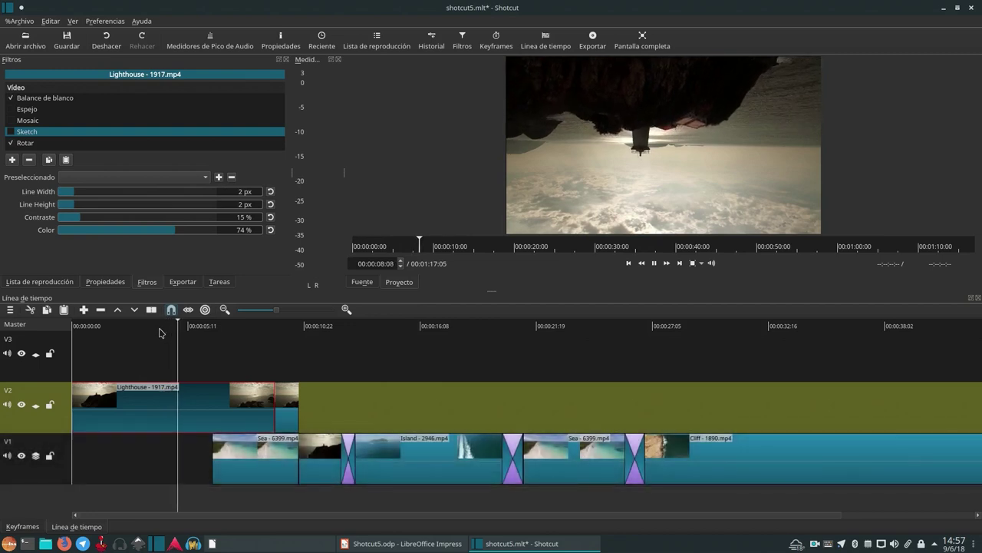
key(space)
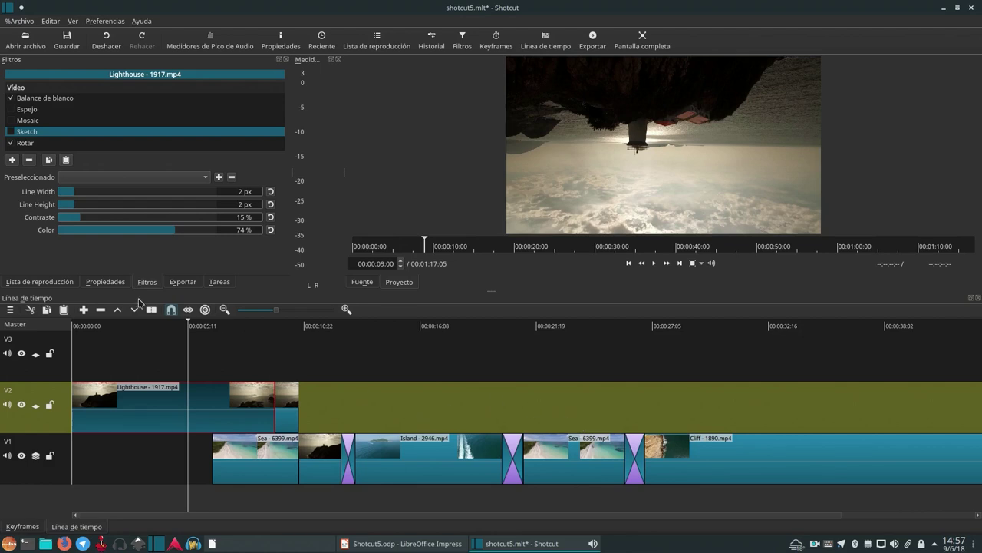
Set the playback speed of the first Lighthouse segment on V2 to 2x in its properties.
click(114, 283)
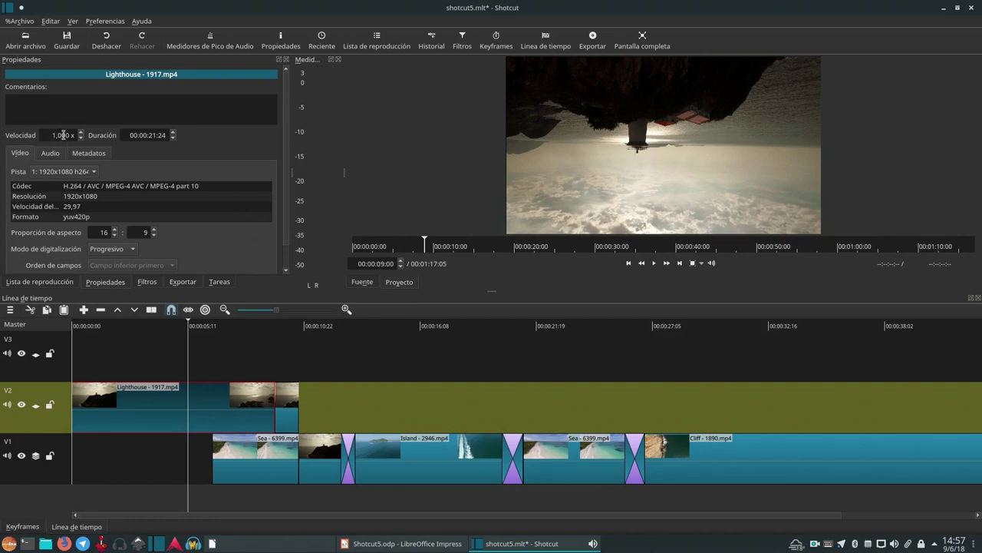
drag(52, 135, 71, 135)
key(BackSpace)
key(BackSpace)
drag(69, 135, 44, 134)
key(BackSpace)
text(2)
key(Return)
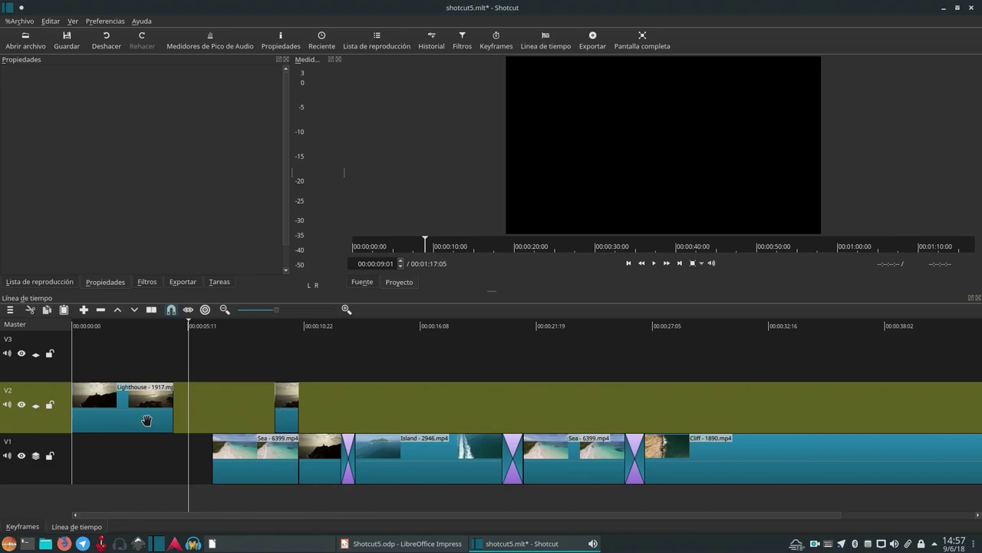
Play back the sped-up Lighthouse segment from near its start and stop partway through.
click(110, 334)
key(space)
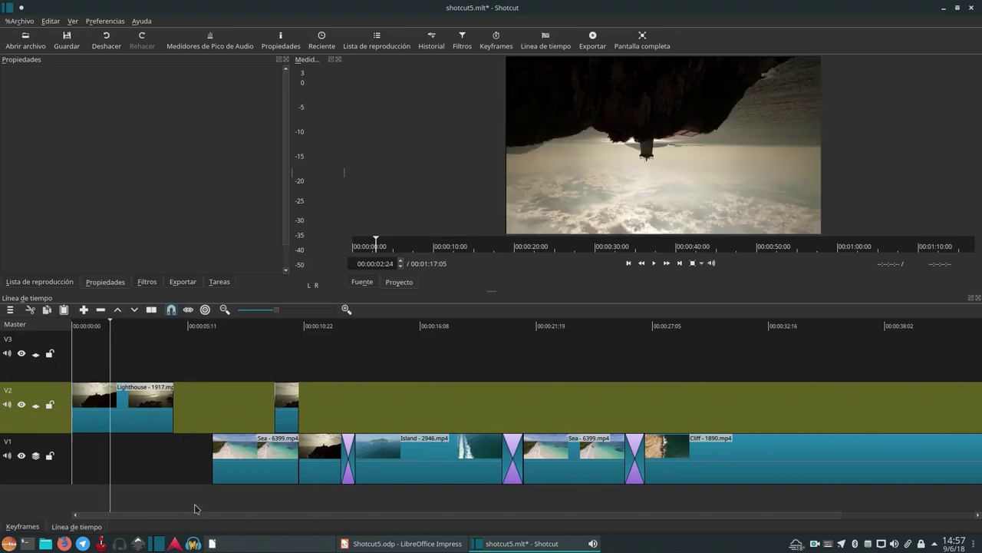
mouse_move(233, 548)
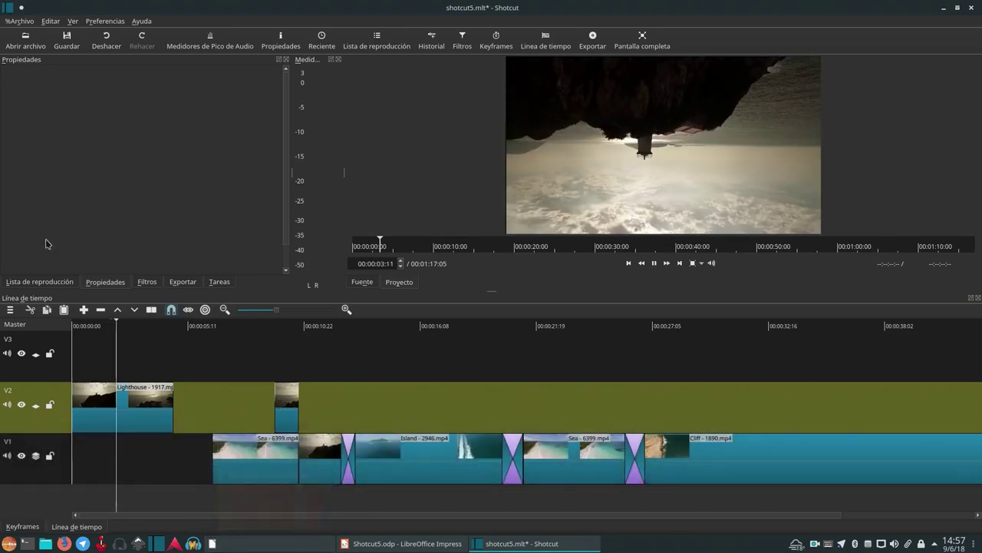
key(space)
Disable the Rotar filter on the first Lighthouse segment on V2.
click(147, 282)
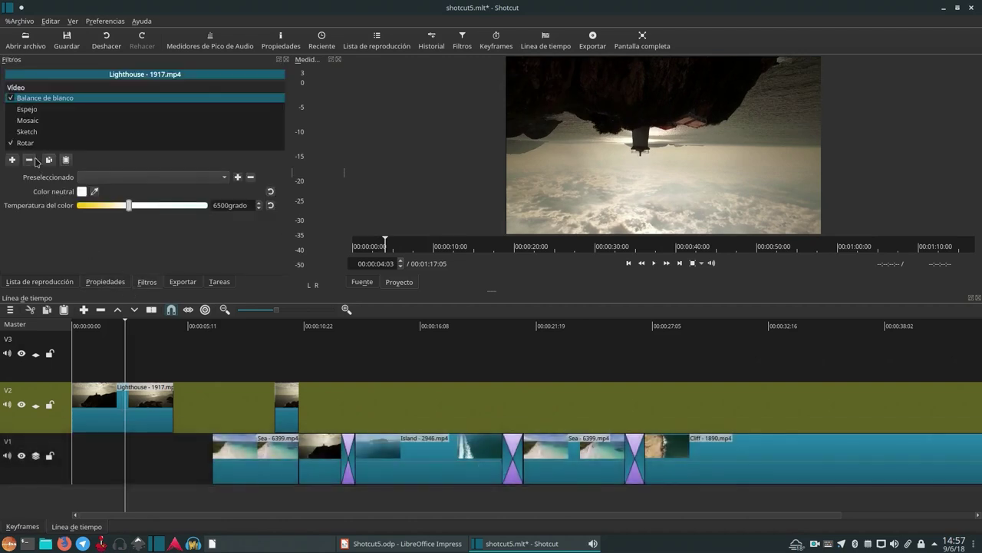
click(24, 143)
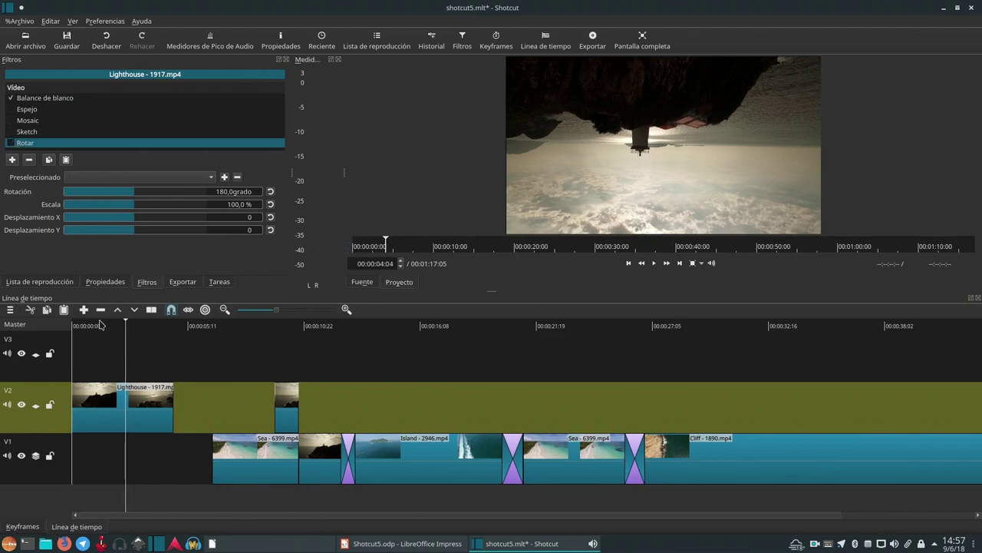
click(124, 408)
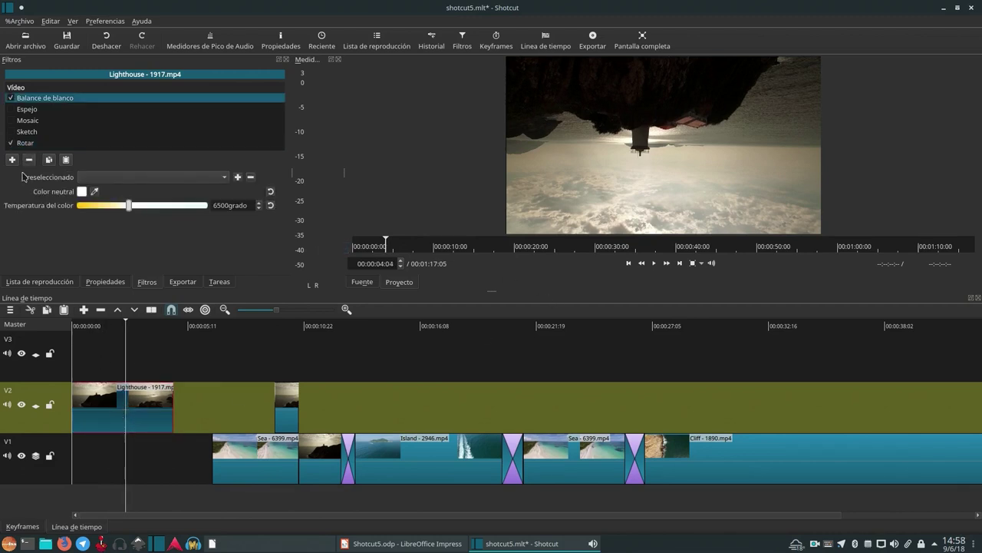
click(12, 143)
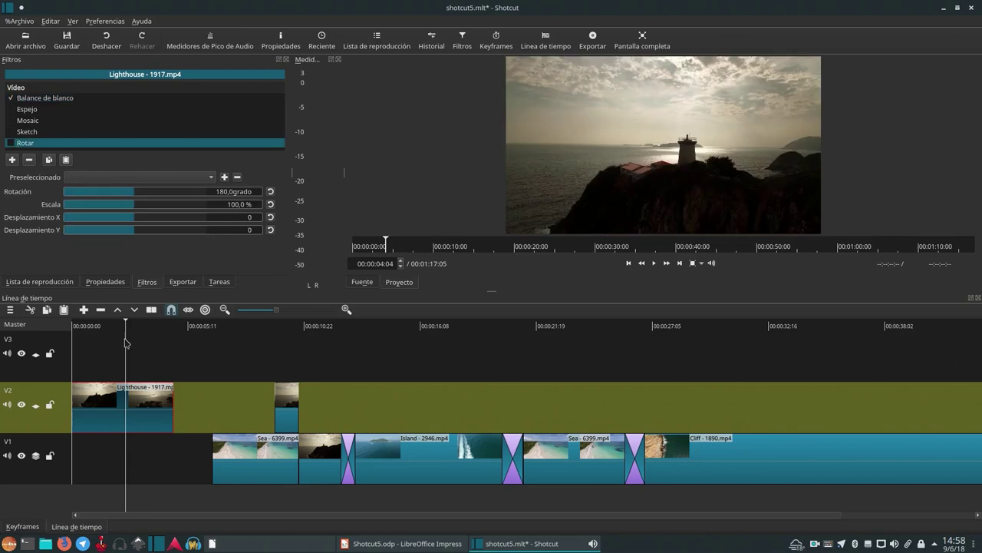
Play back the unrotated Lighthouse segment at double speed, replaying it from near the beginning.
click(104, 327)
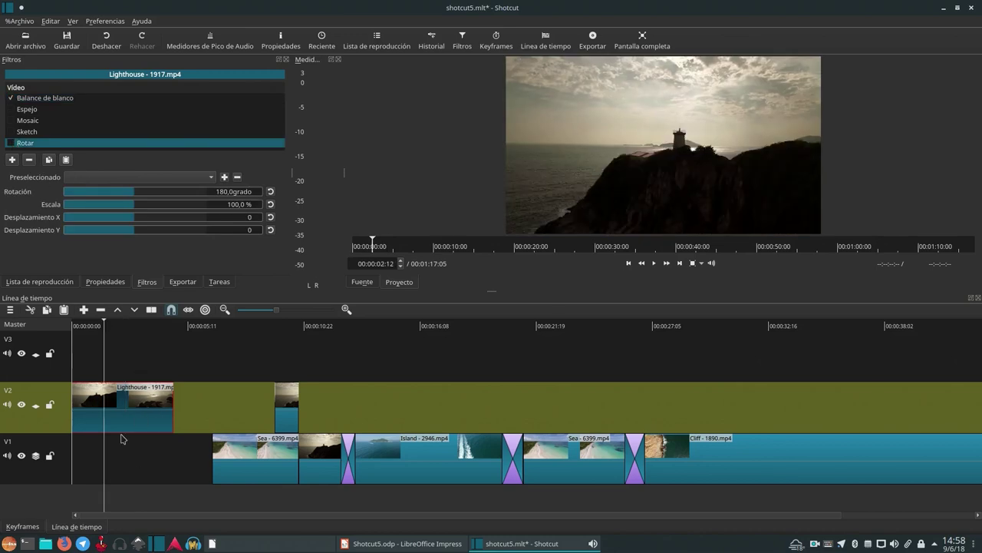
key(space)
mouse_move(206, 537)
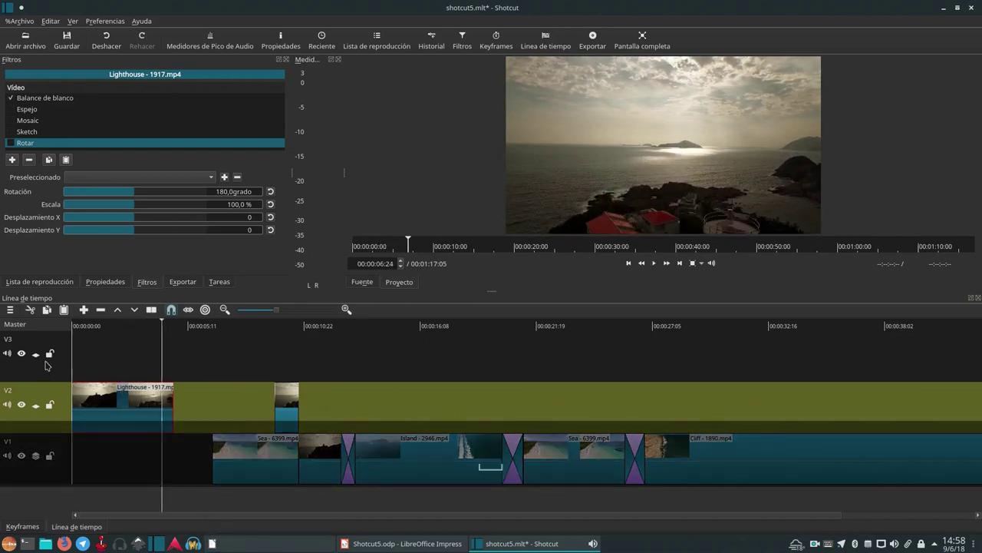
click(90, 324)
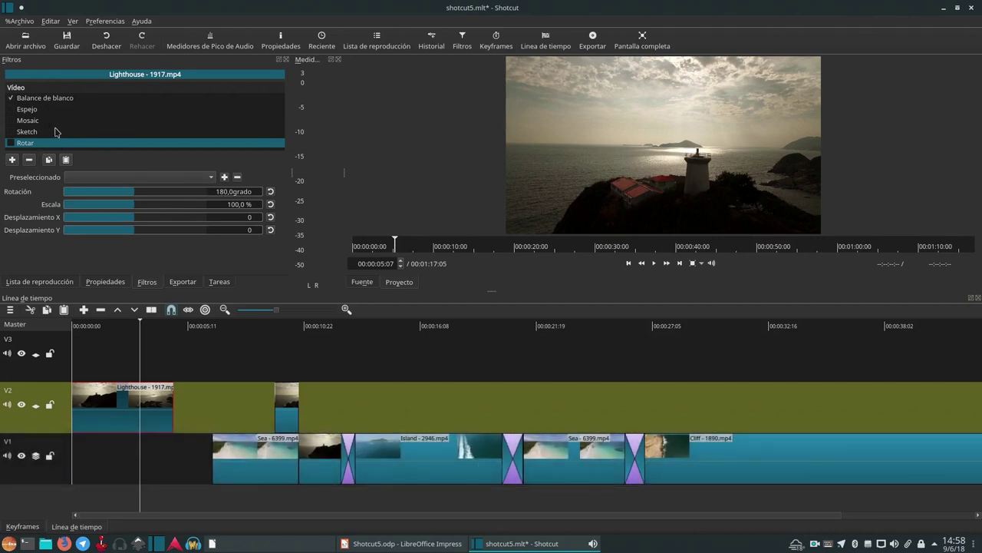
Set the speed of the first Lighthouse segment on V2 to 0,5x in its properties.
click(111, 284)
double_click(69, 135)
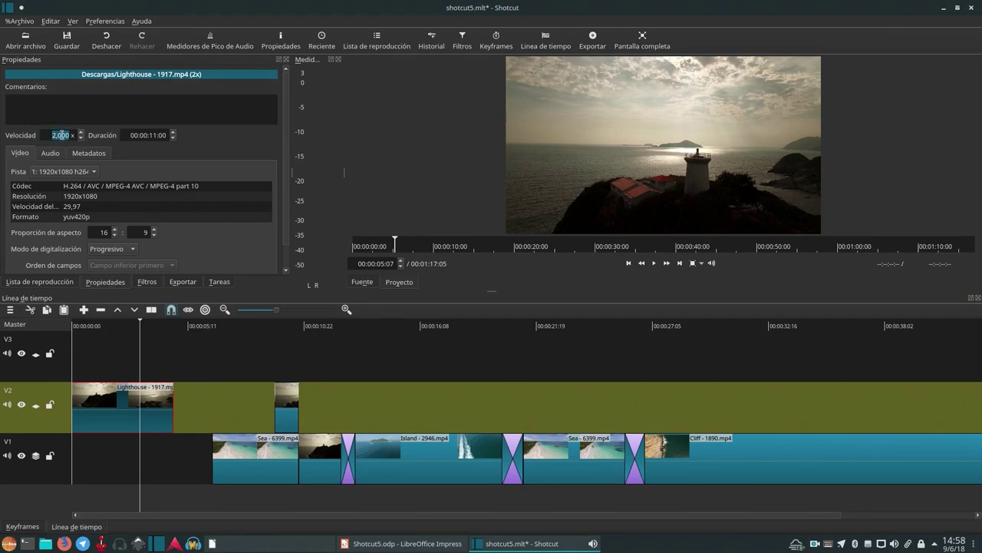
text(0,5)
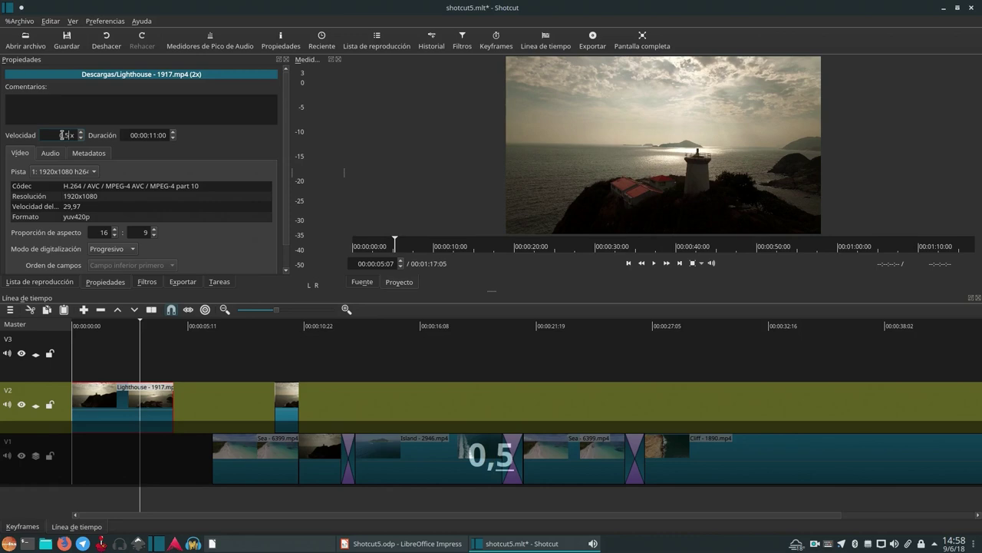
key(Return)
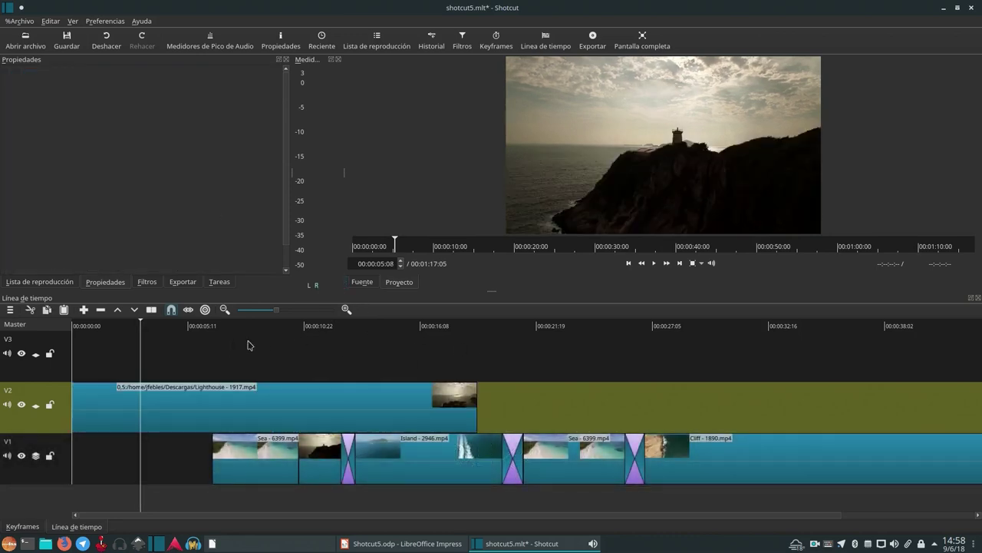
Play back the slowed-down Lighthouse clip, stop playback, and switch to the Shotcut5.odp presentation in LibreOffice Impress.
key(space)
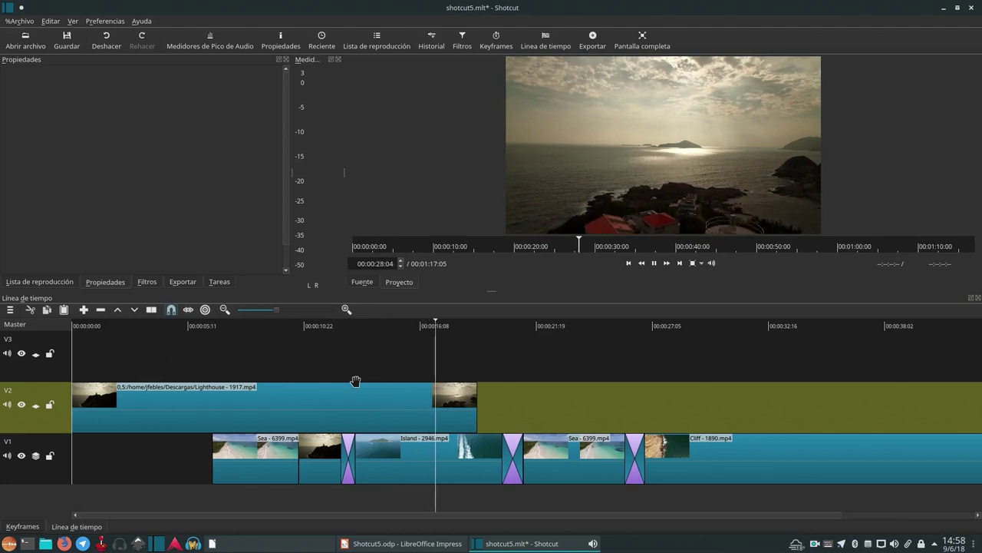
key(space)
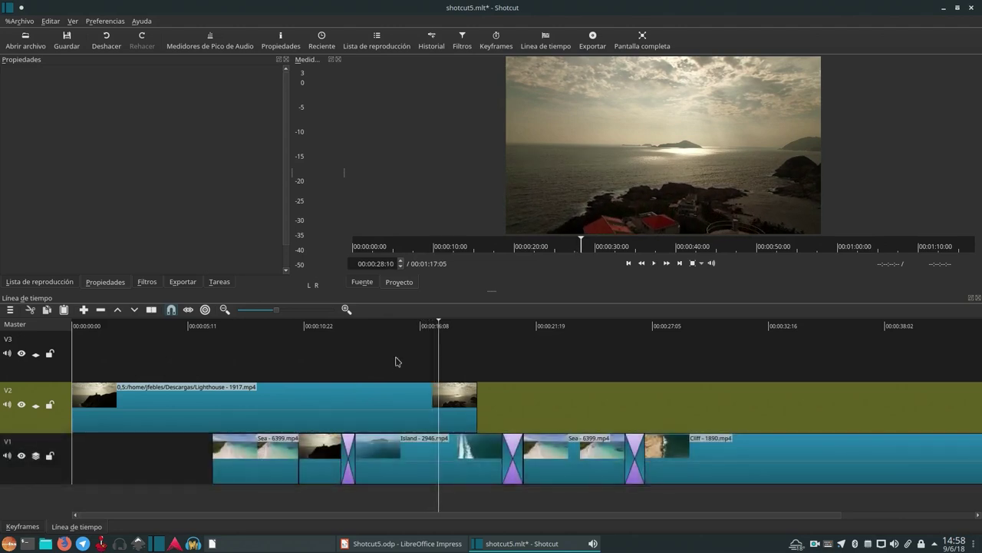
click(413, 543)
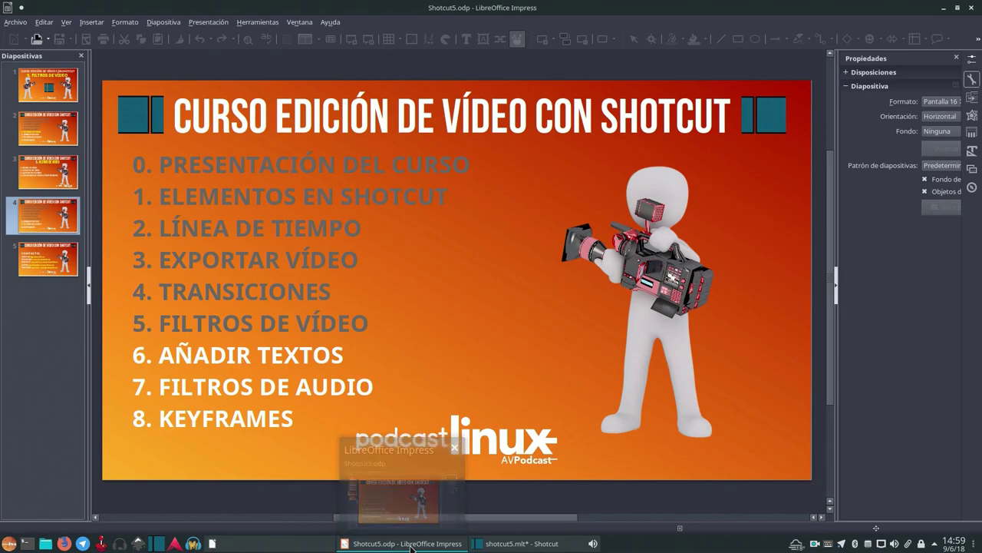